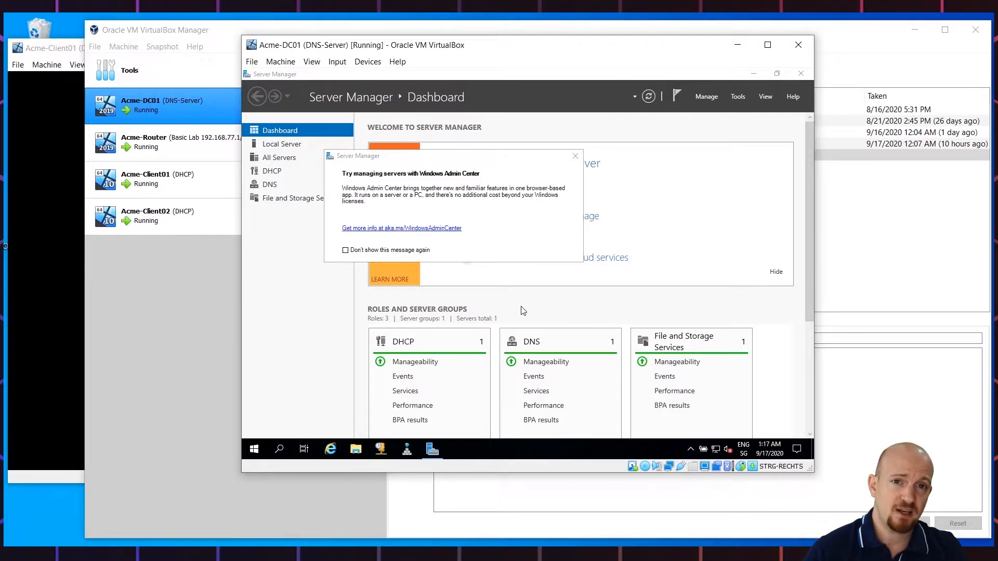
Start adding roles and features with a role-based installation on server Acme-DC01, continuing to the server roles selection
{"action": "left_click", "coordinate": [710, 98]}
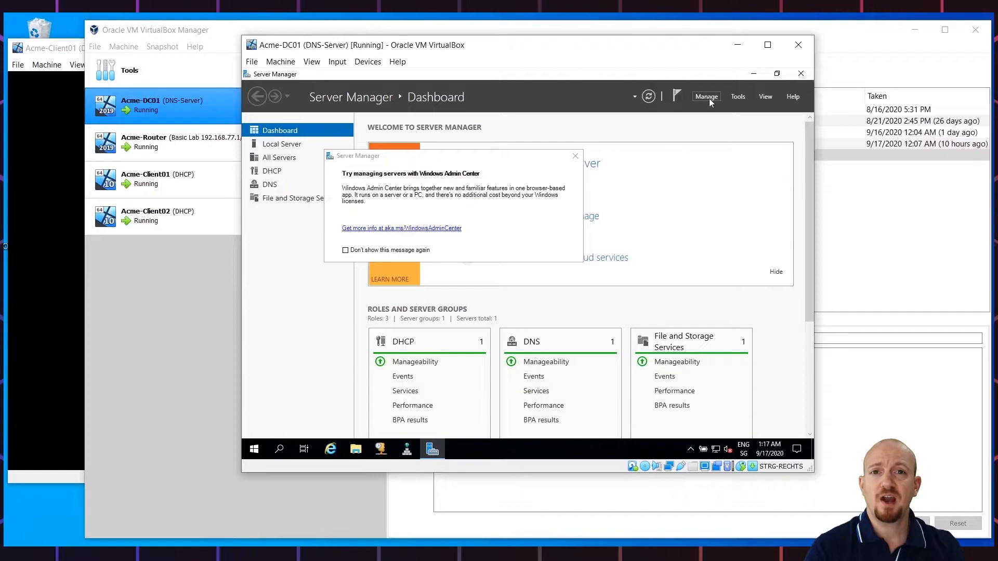
{"action": "left_click", "coordinate": [709, 99]}
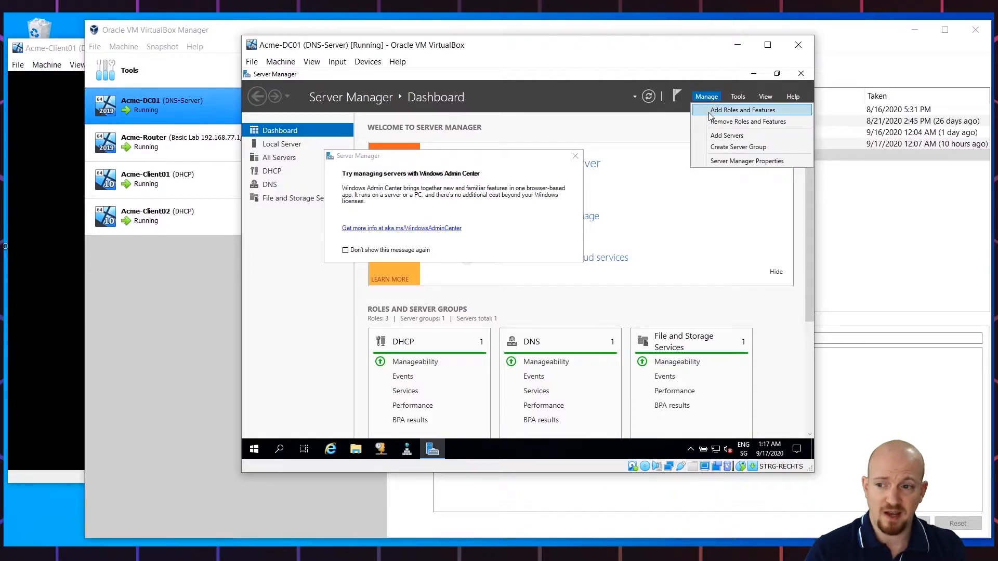
{"action": "left_click", "coordinate": [711, 115]}
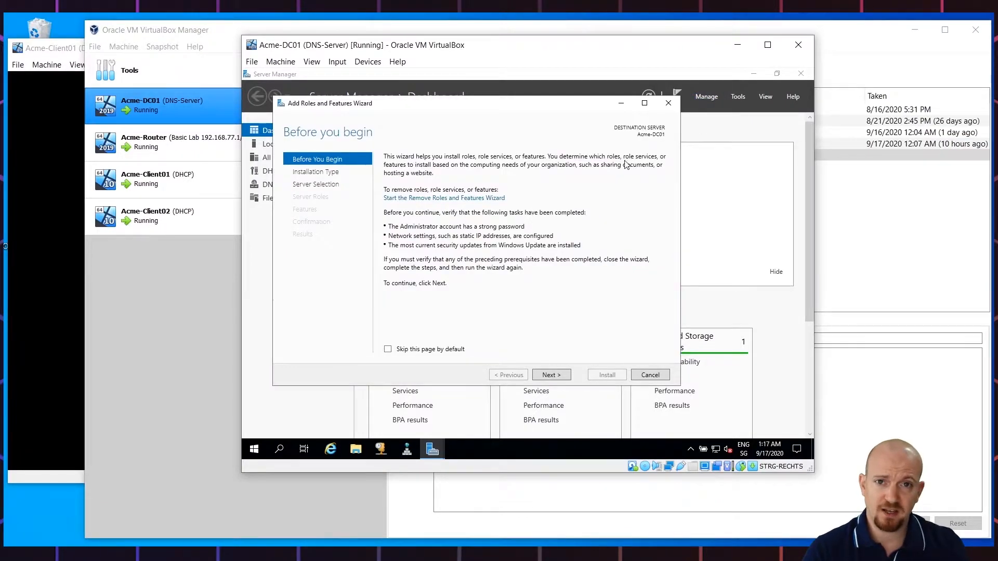
{"action": "left_click", "coordinate": [551, 375]}
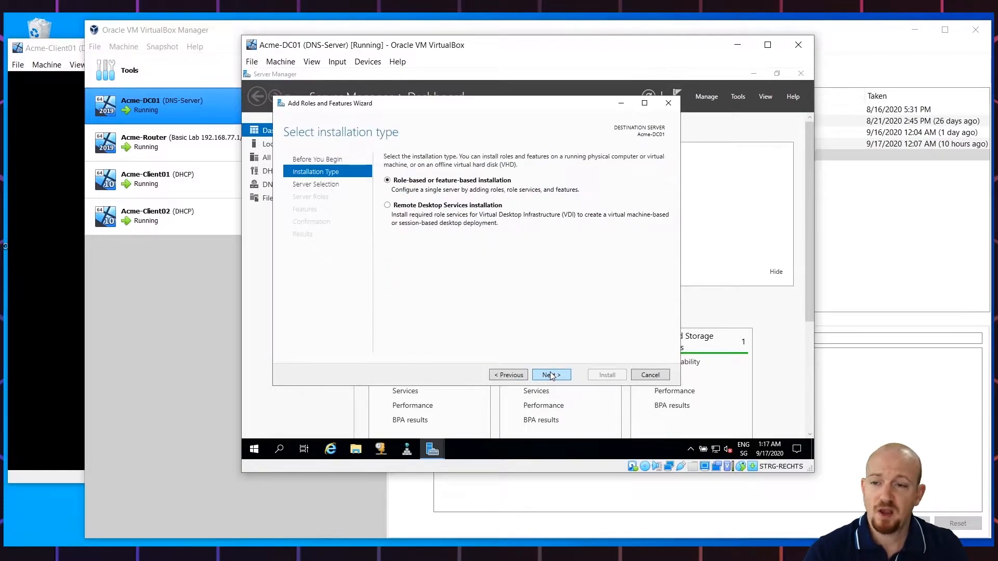
{"action": "left_click", "coordinate": [551, 374]}
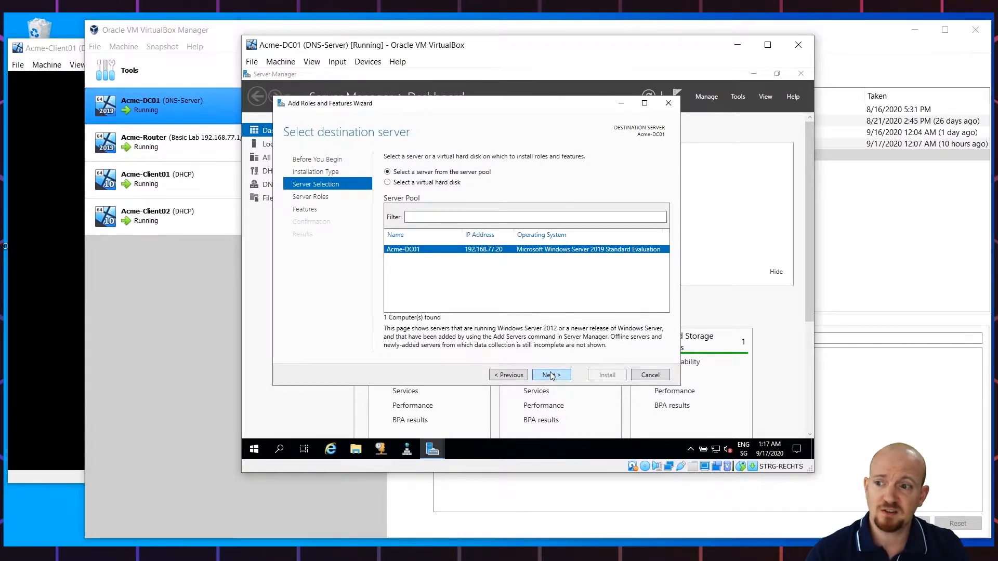
{"action": "left_click", "coordinate": [551, 375]}
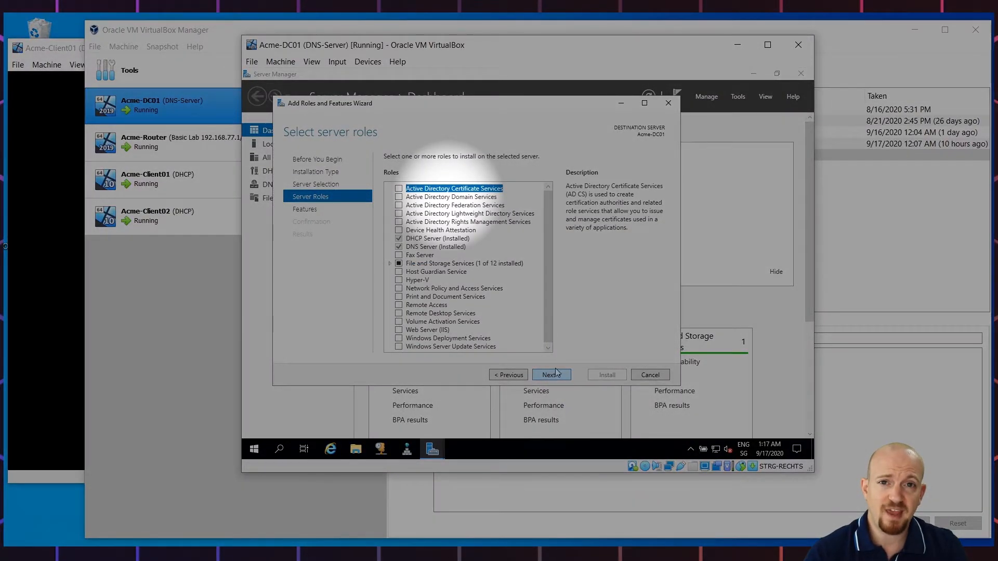
Select the Active Directory Domain Services role and add its required features, including the management tools
{"action": "left_click", "coordinate": [449, 197]}
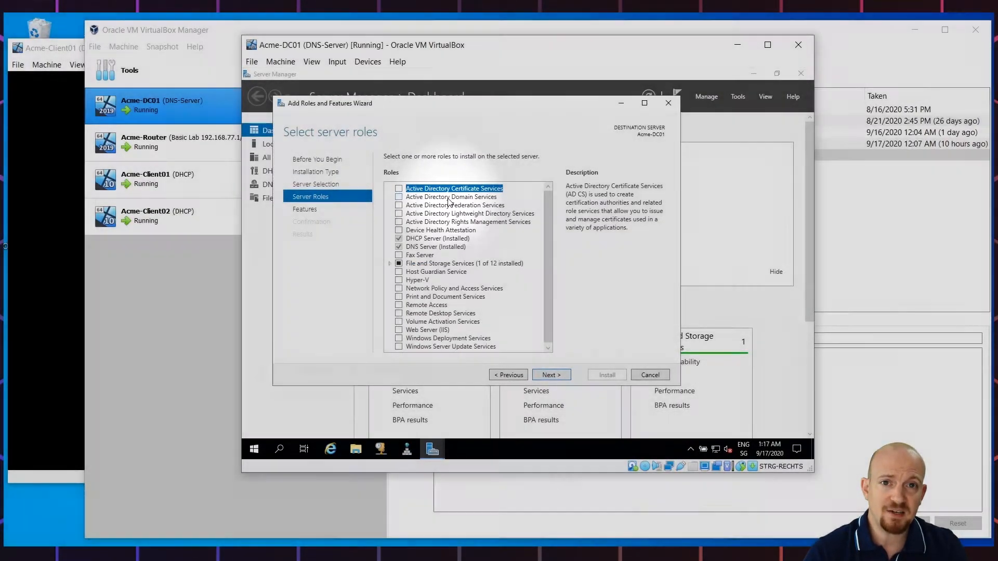
{"action": "left_click", "coordinate": [399, 197]}
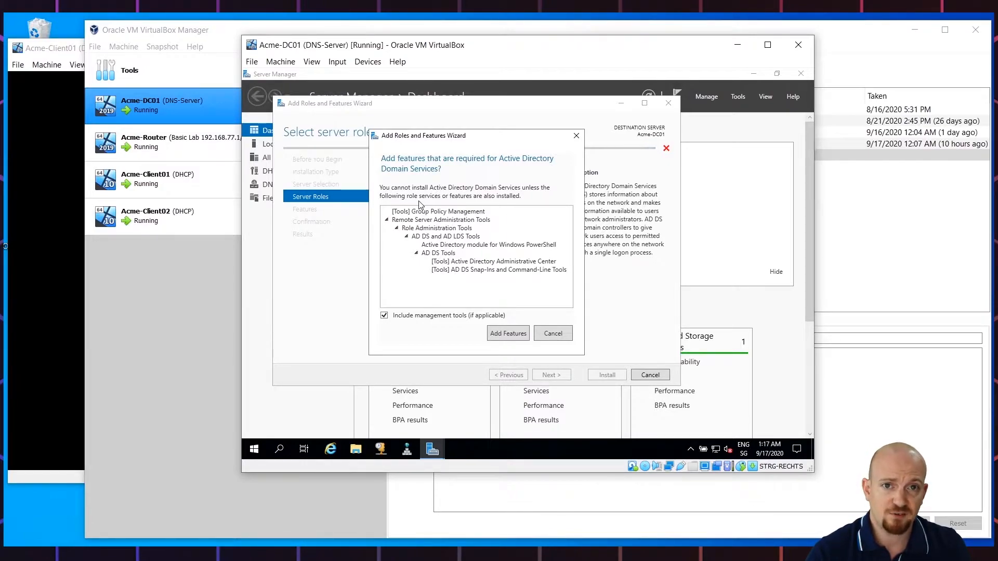
{"action": "left_click", "coordinate": [499, 333]}
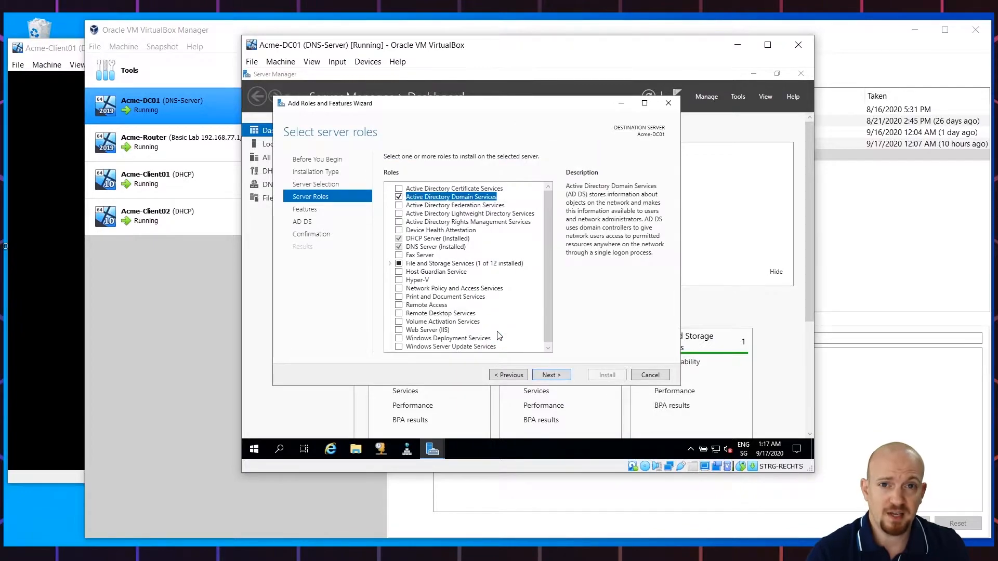
Keep the preselected features and continue past the AD DS information to the installation confirmation
{"action": "left_click", "coordinate": [550, 375]}
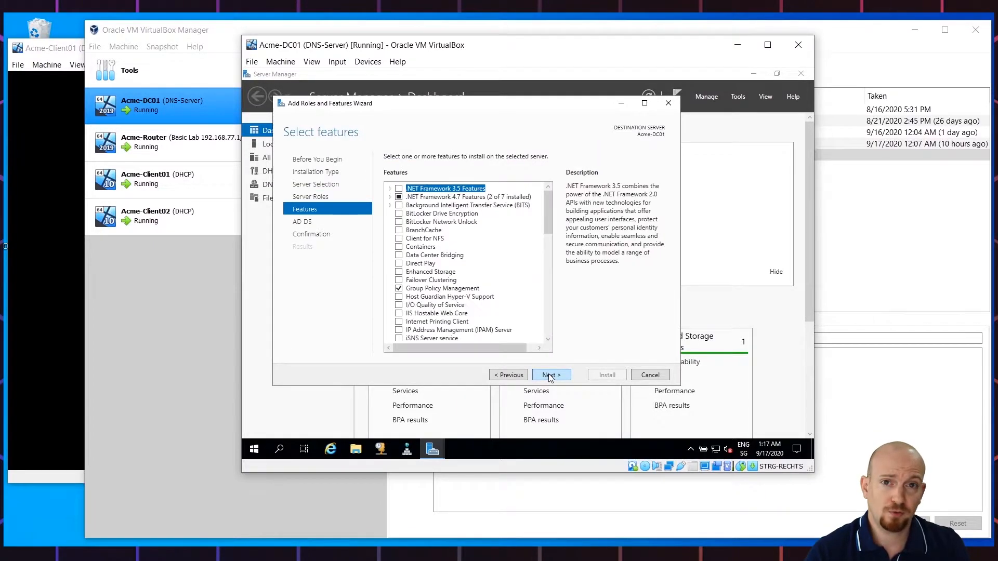
{"action": "left_click_drag", "start_coordinate": [548, 229], "coordinate": [560, 345]}
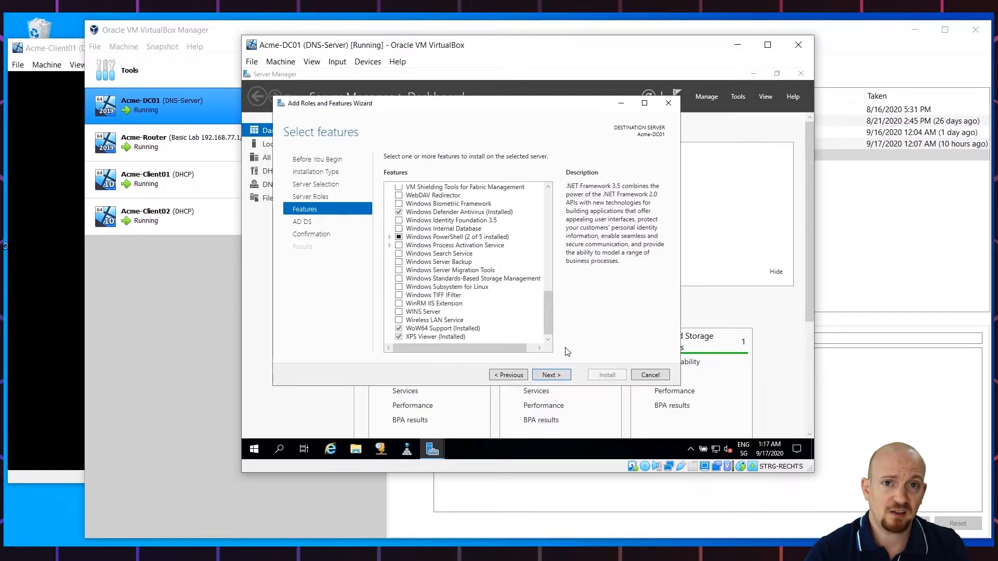
{"action": "left_click", "coordinate": [570, 375]}
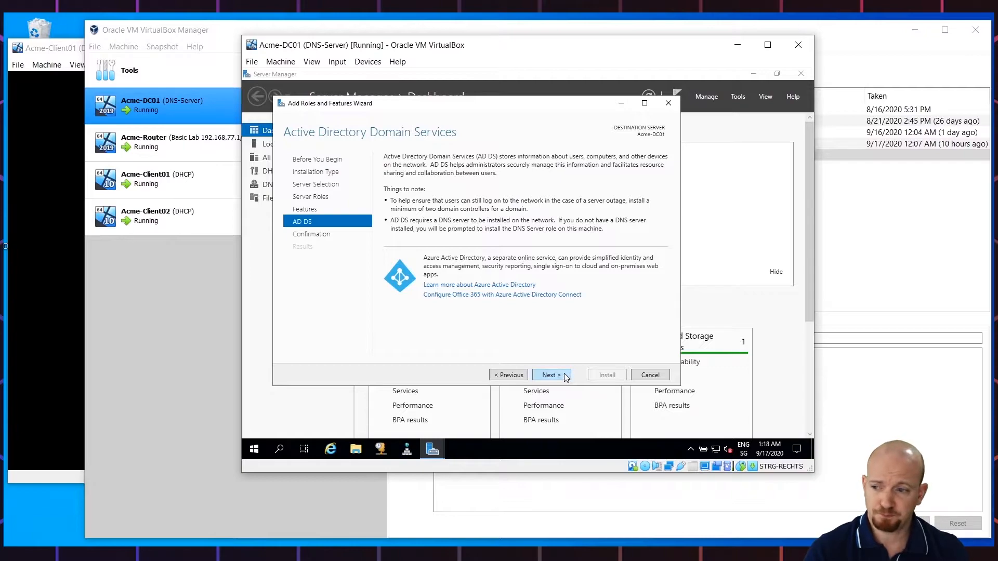
{"action": "left_click", "coordinate": [551, 375]}
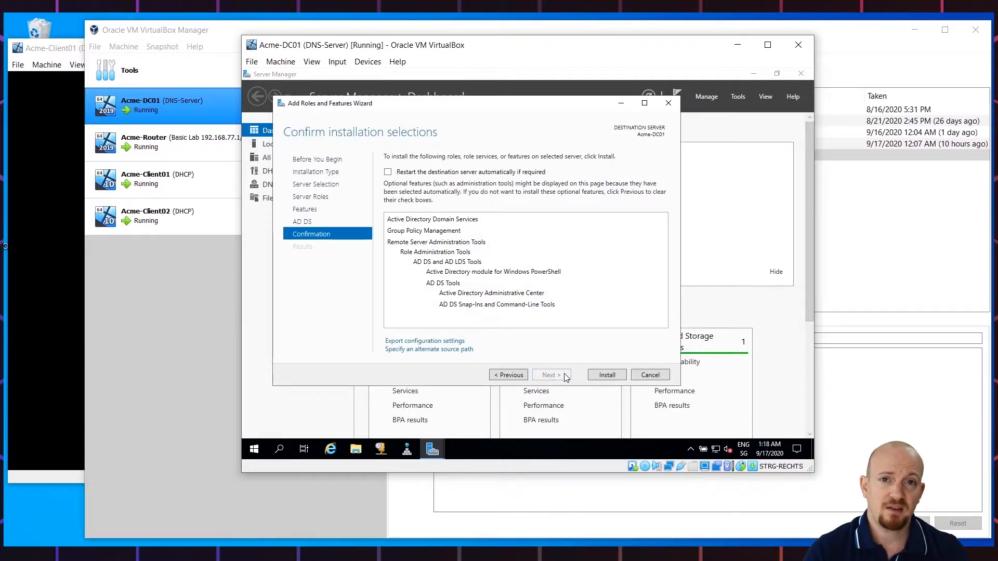
Allow the destination server to restart automatically if required and install the selected role and features
{"action": "left_click", "coordinate": [388, 172]}
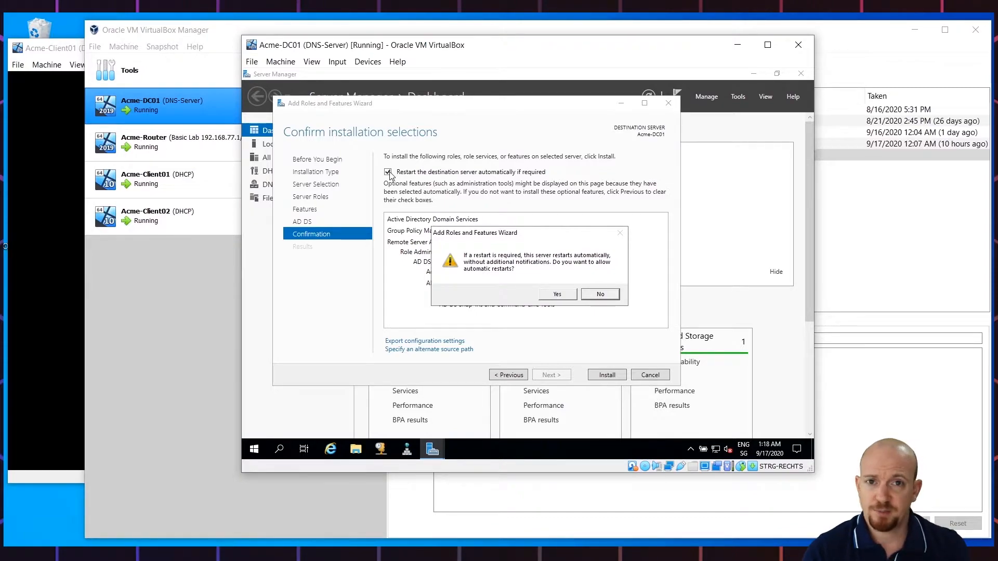
{"action": "left_click", "coordinate": [553, 297]}
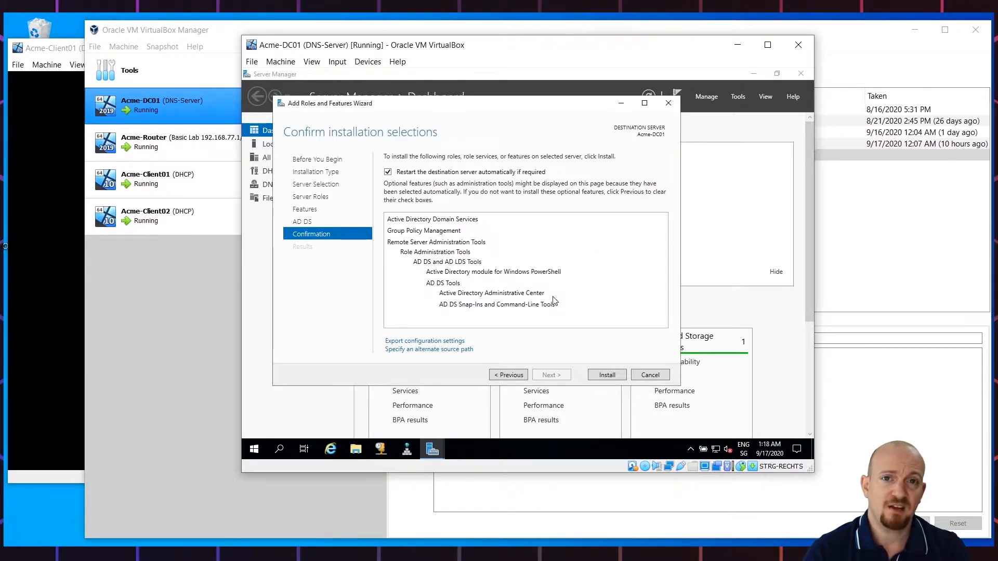
{"action": "left_click", "coordinate": [605, 374]}
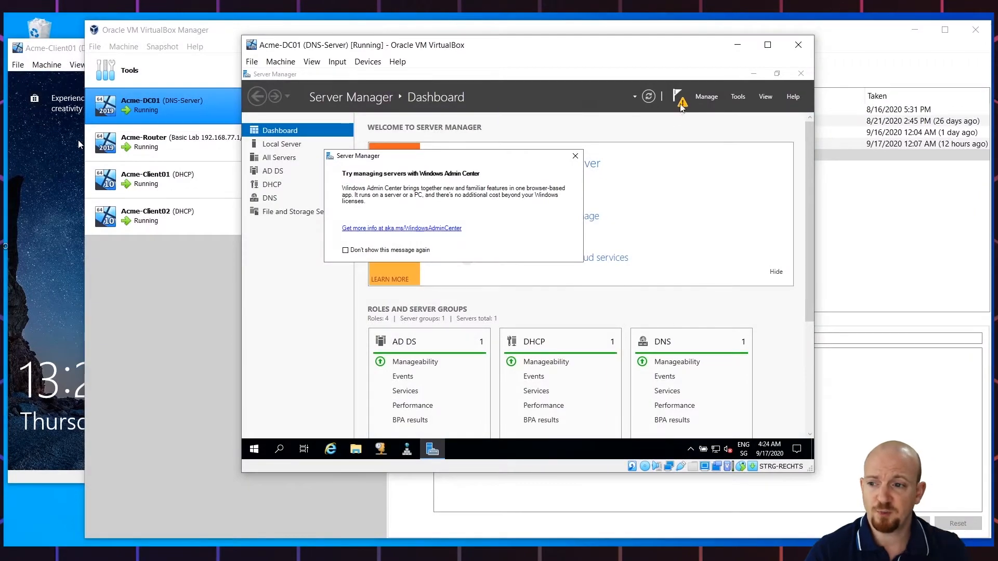
Start promoting the server to a domain controller and choose to add a new forest
{"action": "left_click", "coordinate": [678, 99]}
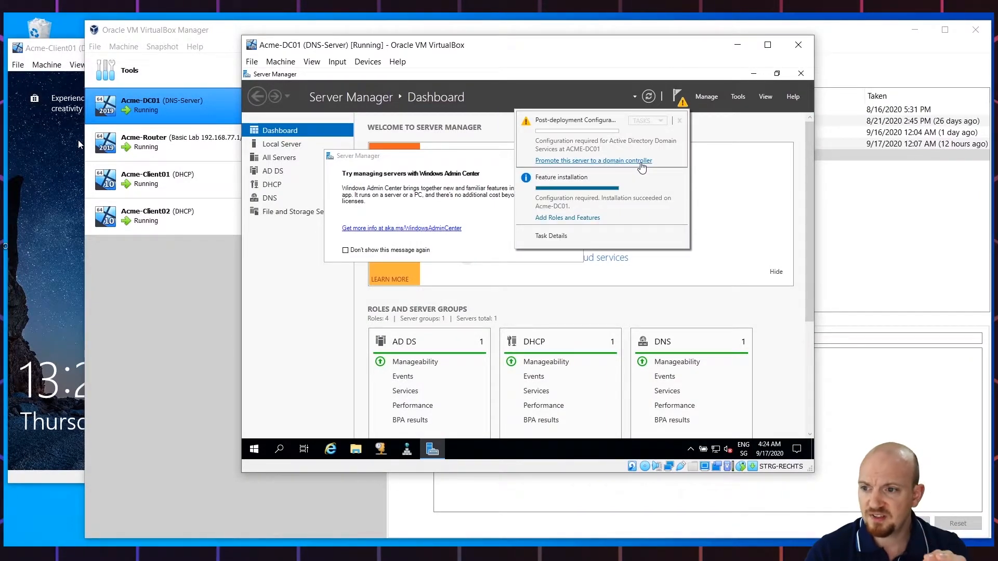
{"action": "left_click", "coordinate": [641, 161]}
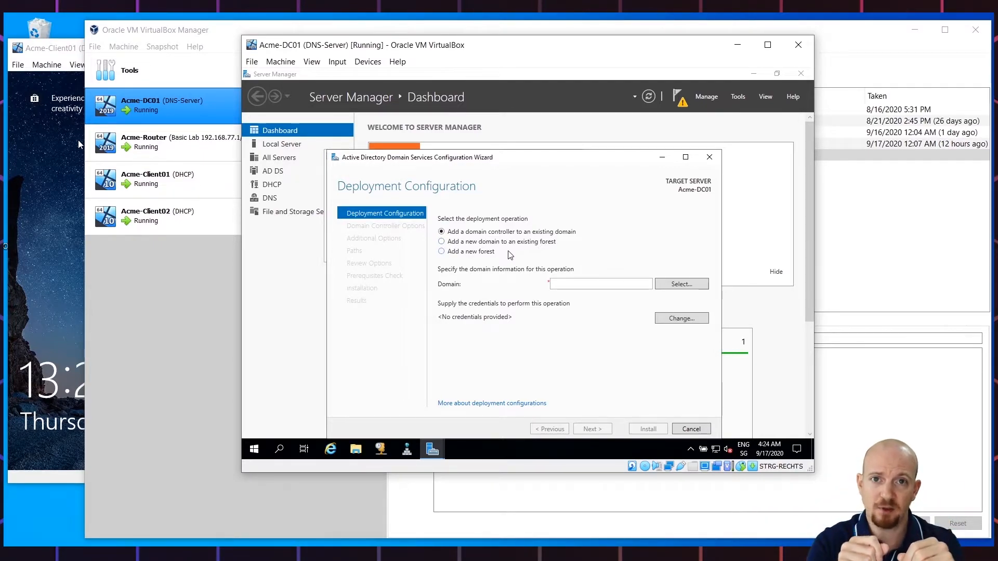
{"action": "left_click", "coordinate": [458, 255]}
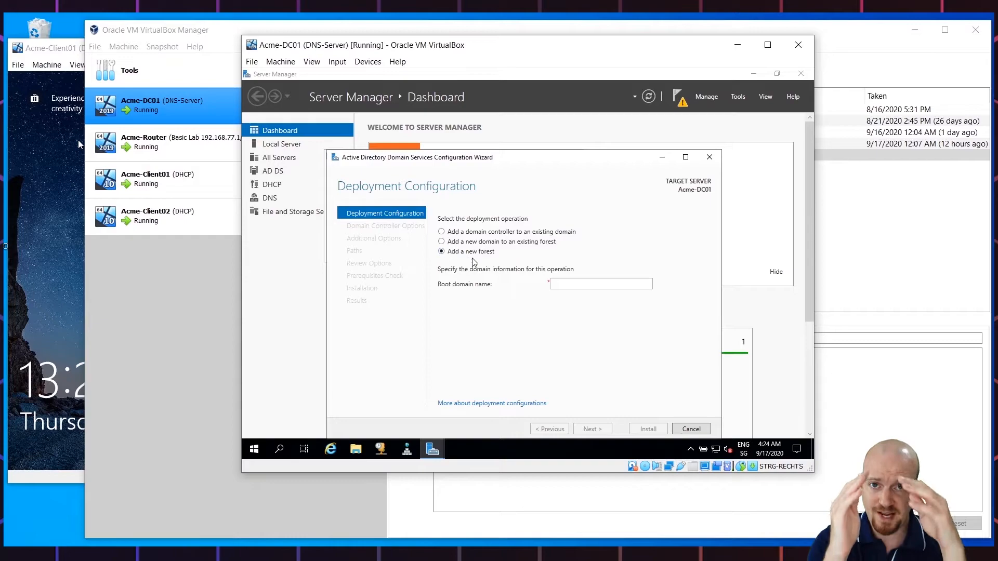
Set the root domain name to acmecorp.it-tech-tips.com and continue to the domain controller options
{"action": "left_click", "coordinate": [564, 283]}
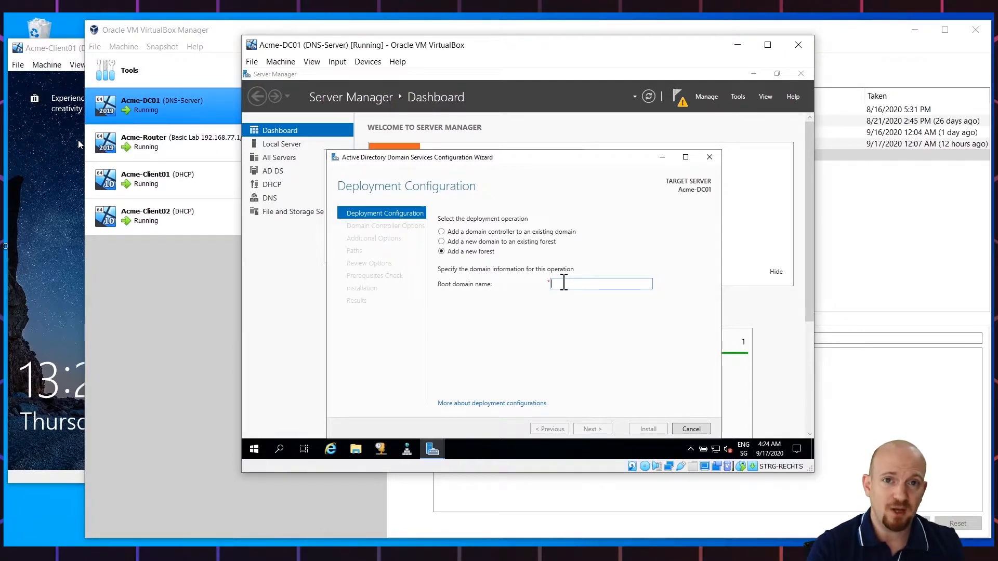
{"action": "type", "text": "acmecorp"}
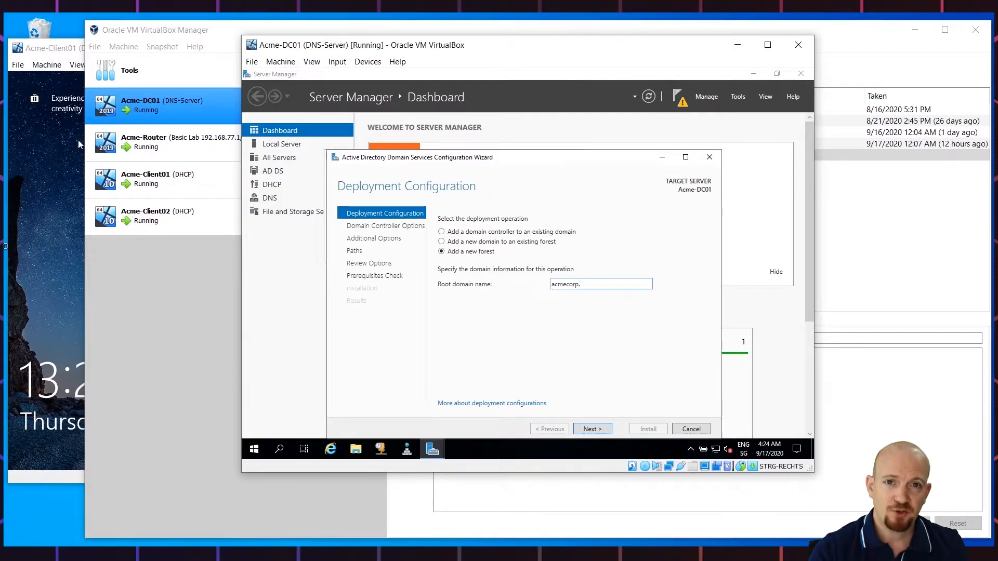
{"action": "type", "text": ".it-tech-tips.com"}
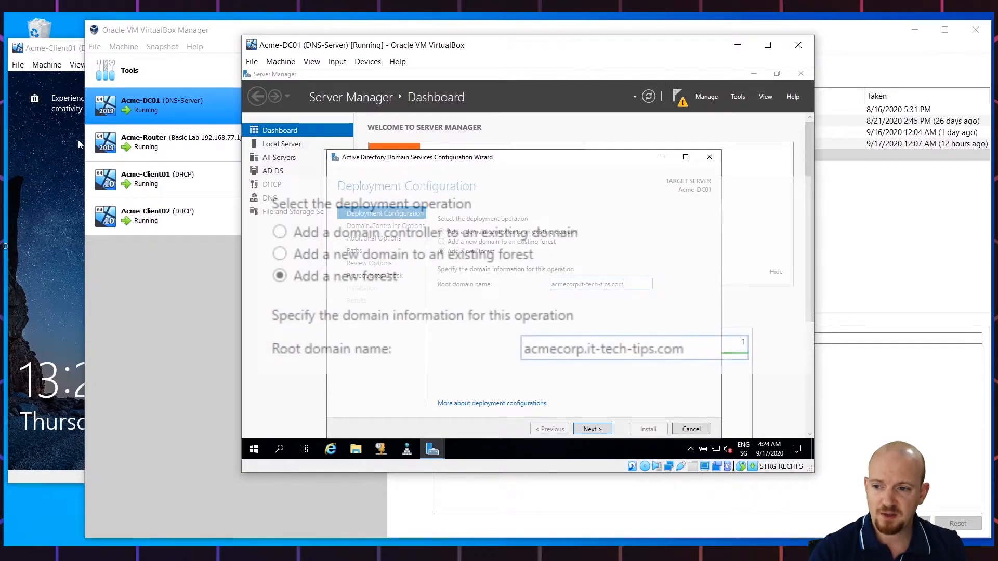
{"action": "key", "text": "ctrl+shift+Left"}
{"action": "key", "text": "ctrl+shift+Left"}
{"action": "key", "text": "ctrl+shift+Left"}
{"action": "key", "text": "ctrl+shift+Left"}
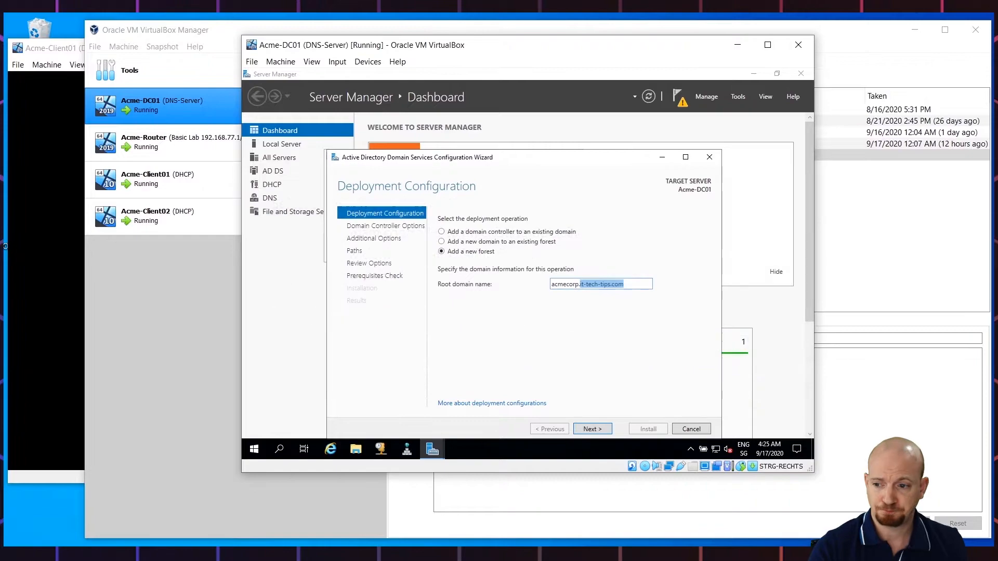
{"action": "left_click", "coordinate": [602, 430]}
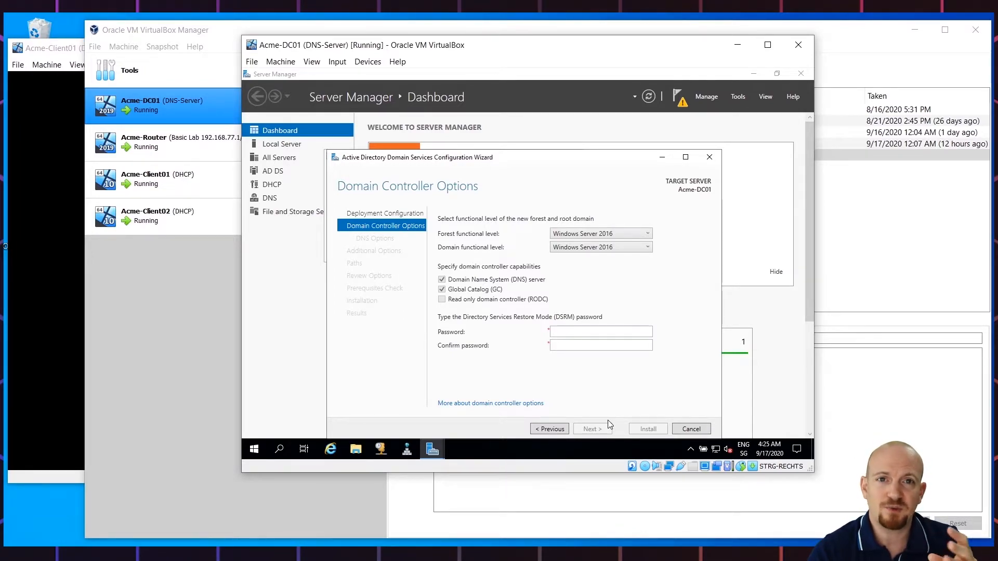
Enter and confirm the Directory Services Restore Mode (DSRM) password
{"action": "left_click", "coordinate": [605, 331]}
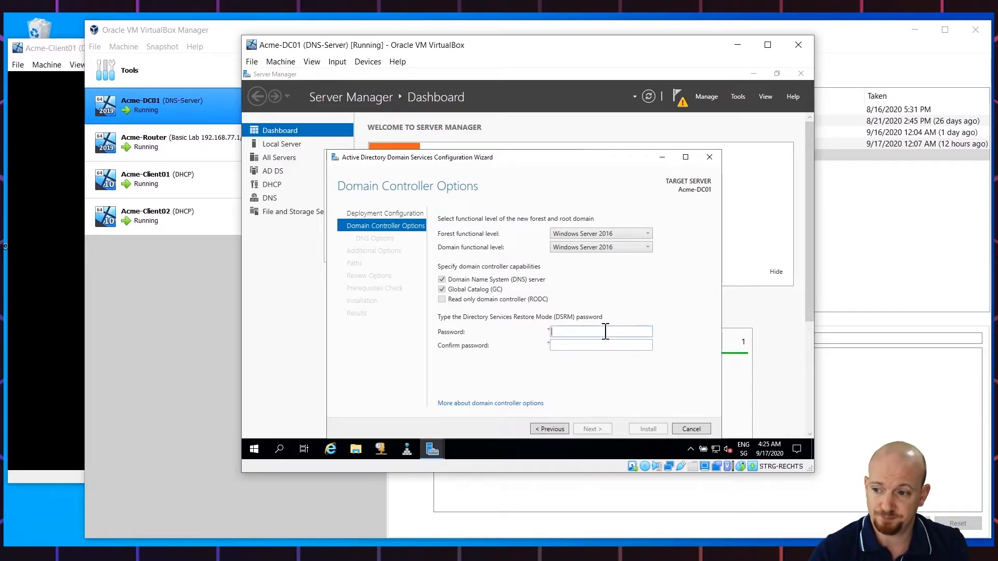
{"action": "type", "text": "•••••"}
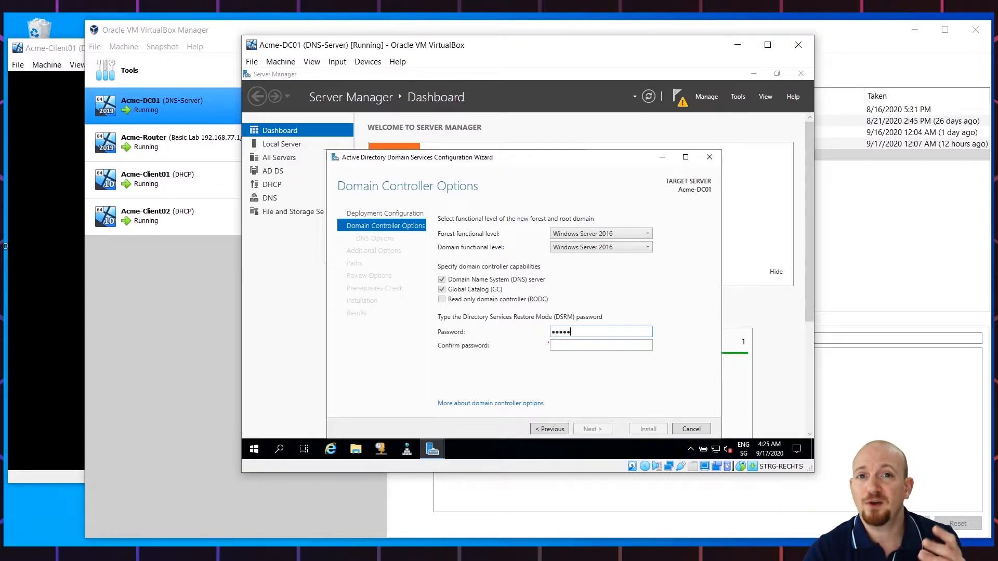
{"action": "type", "text": "•••••"}
{"action": "key", "text": "Tab"}
{"action": "type", "text": "•••••••"}
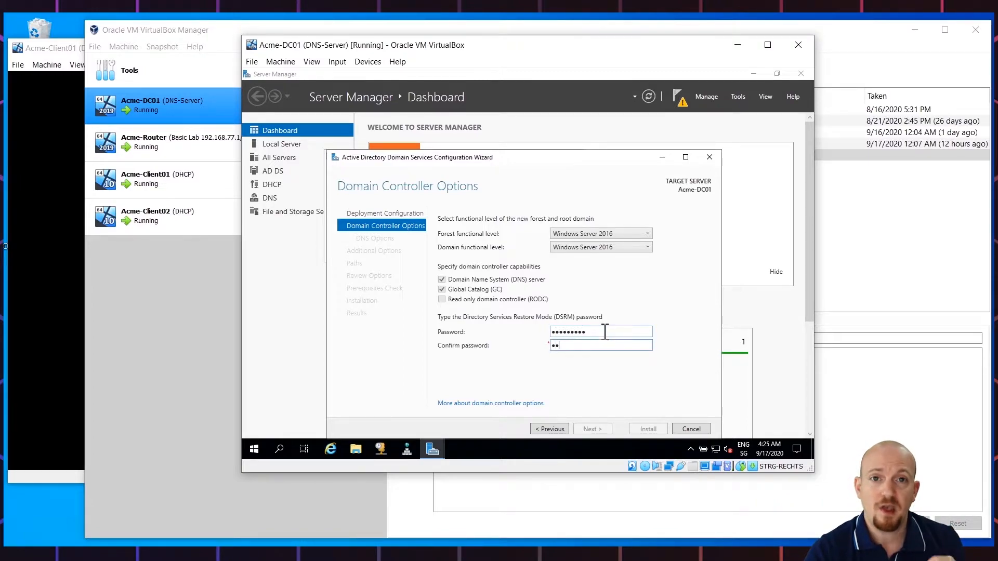
{"action": "type", "text": "••"}
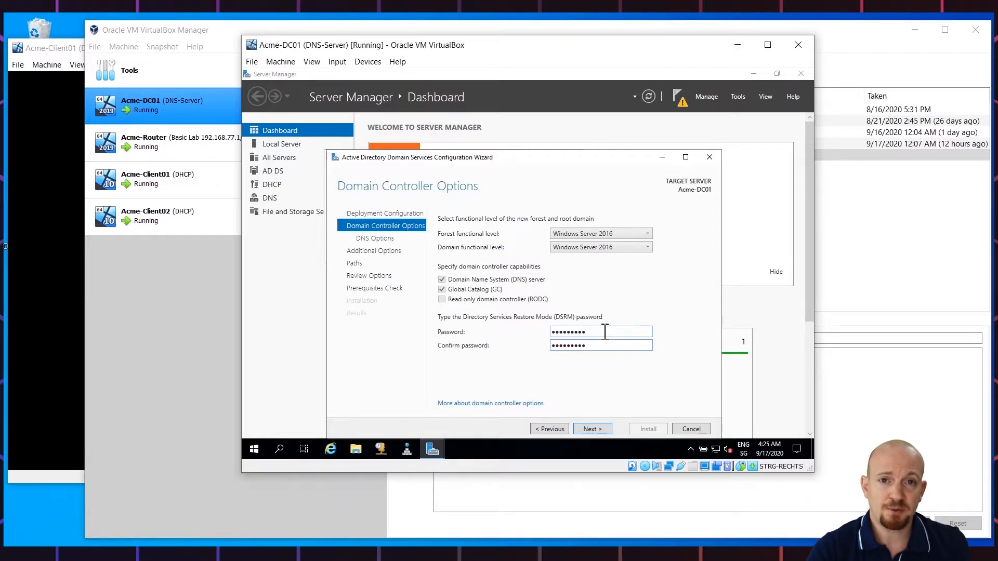
Check the available forest functional levels, keep Windows Server 2016, and continue to the DNS options
{"action": "left_click", "coordinate": [645, 234]}
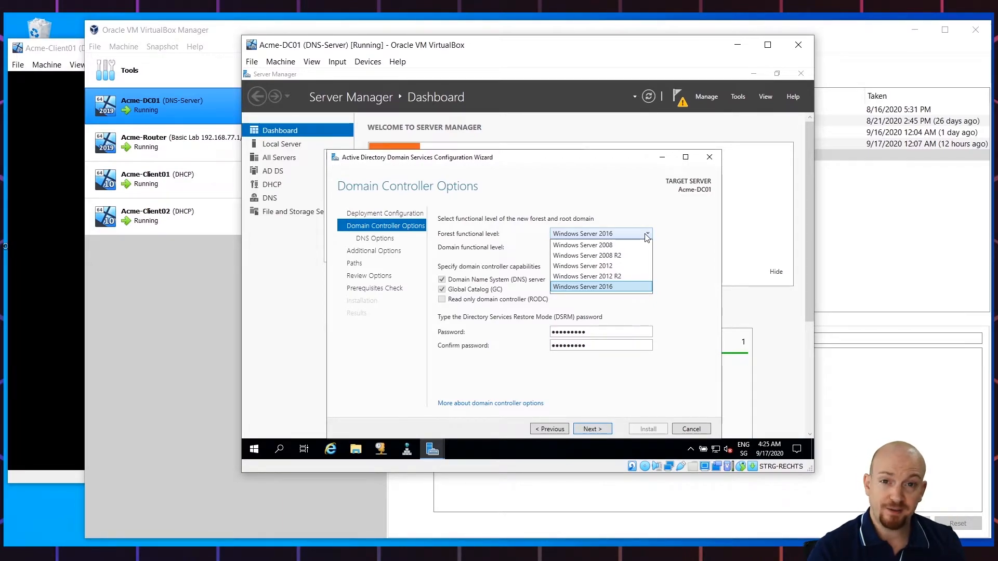
{"action": "left_click", "coordinate": [647, 237]}
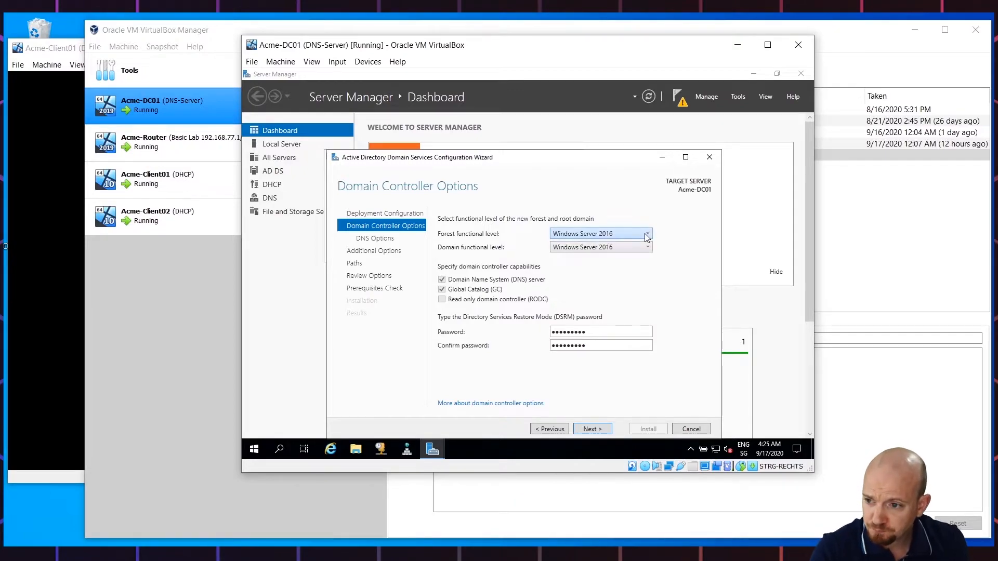
{"action": "left_click", "coordinate": [605, 431]}
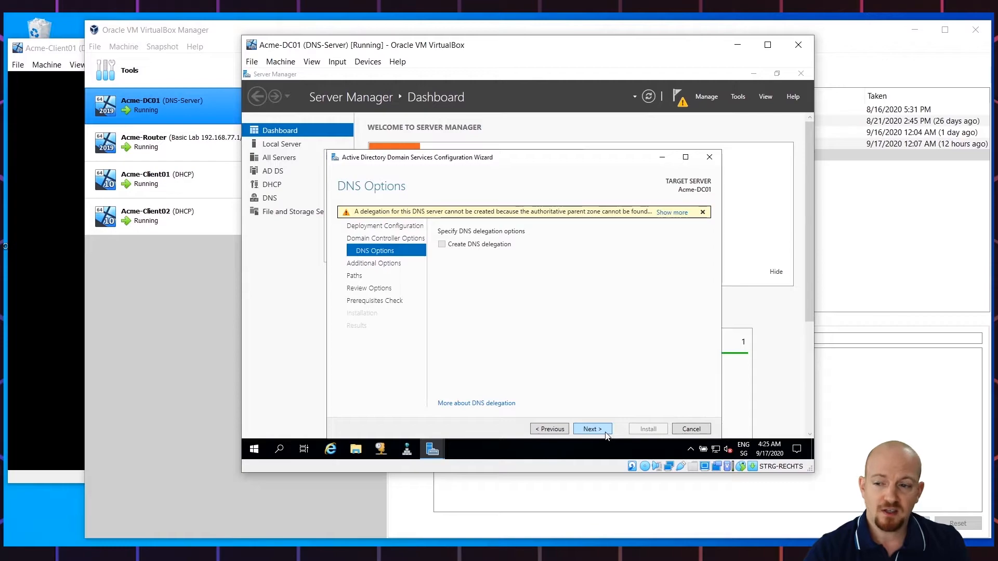
Accept the default DNS options, NetBIOS name ACMECORP and folder paths, then review the selections and run the prerequisites check
{"action": "left_click", "coordinate": [605, 431]}
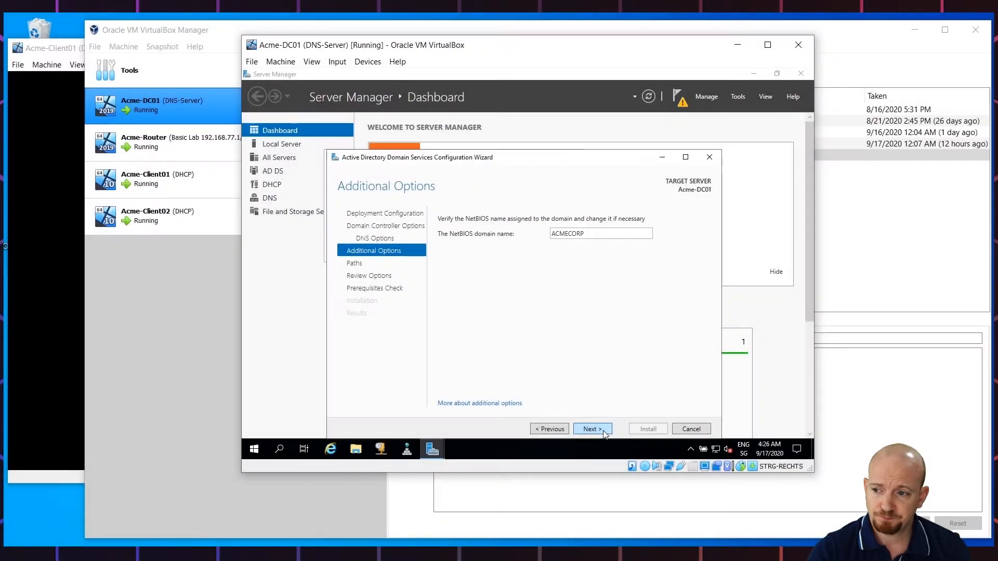
{"action": "left_click", "coordinate": [603, 431]}
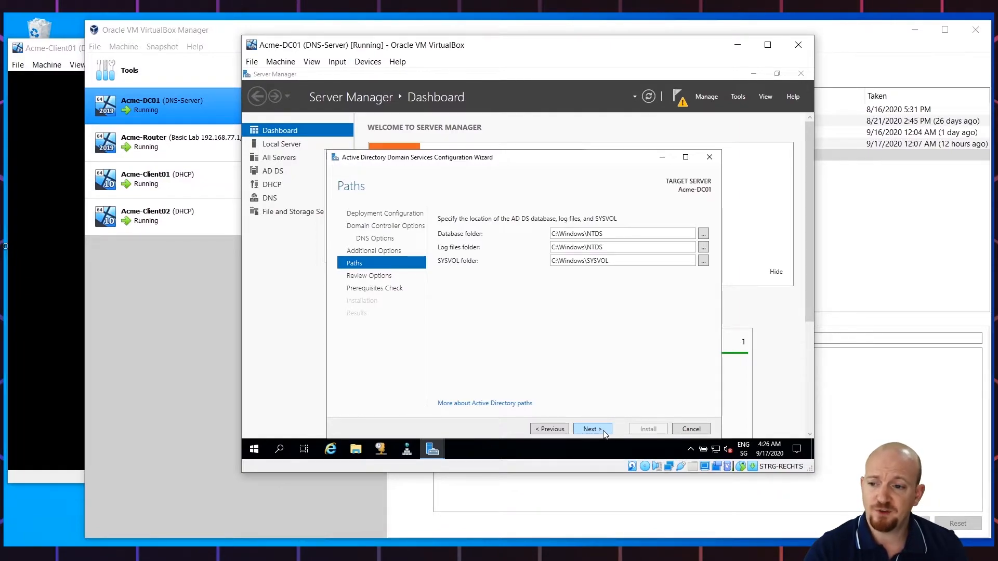
{"action": "left_click", "coordinate": [603, 431]}
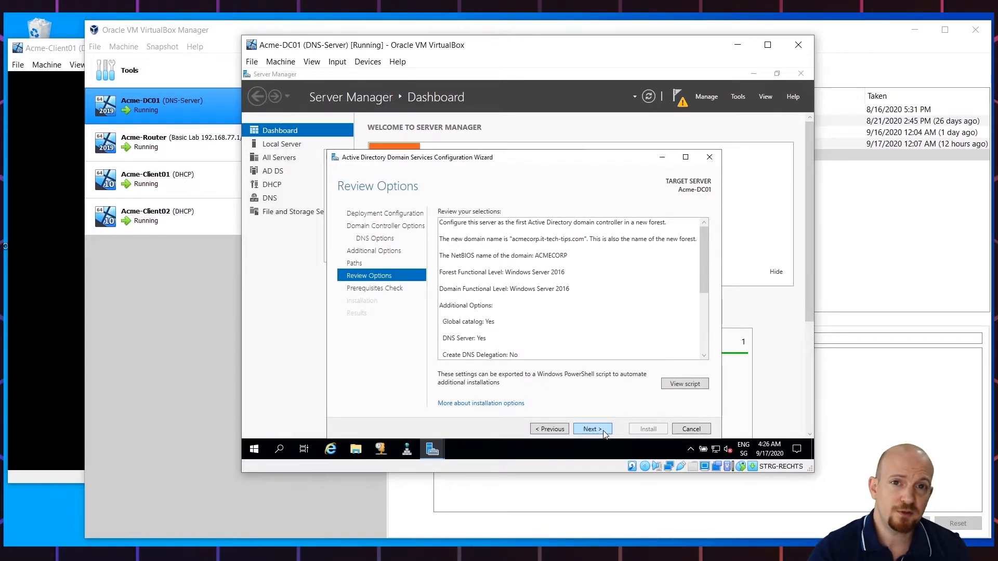
{"action": "scroll", "coordinate": [571, 291], "scroll_direction": "down", "scroll_amount": 5}
{"action": "left_click", "coordinate": [591, 428]}
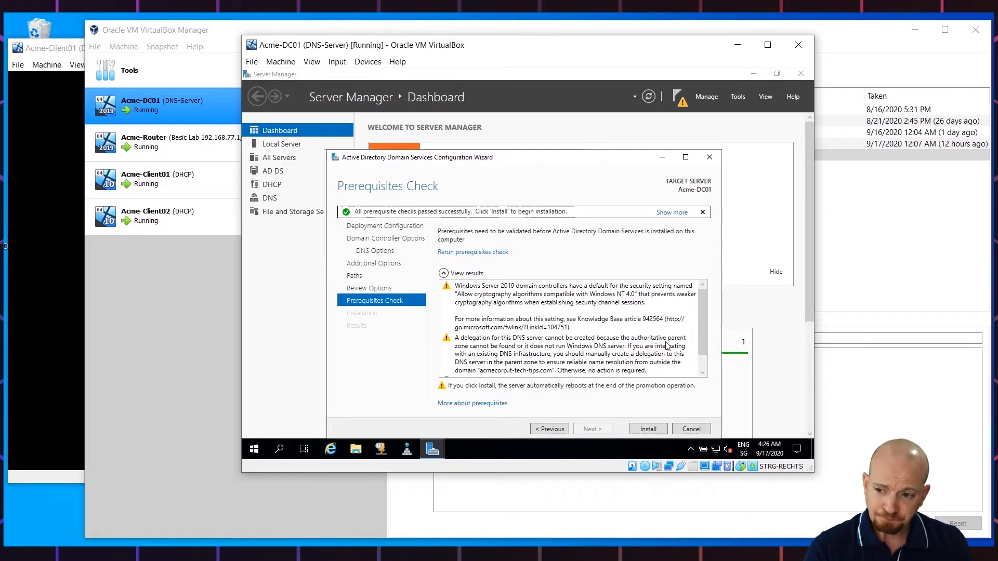
Review the remaining prerequisites check results and start installing the domain controller
{"action": "left_click_drag", "start_coordinate": [704, 348], "coordinate": [703, 371]}
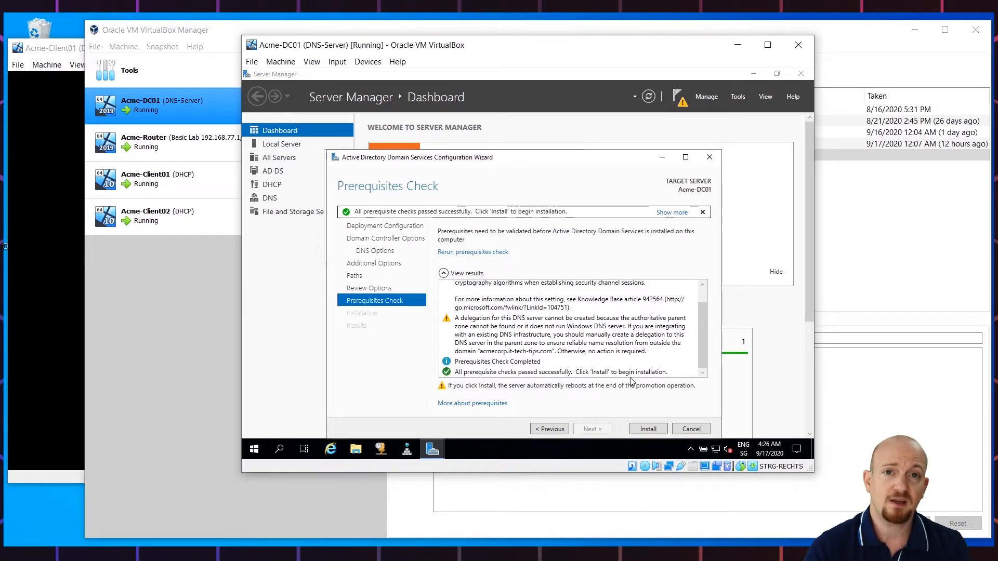
{"action": "left_click", "coordinate": [651, 427]}
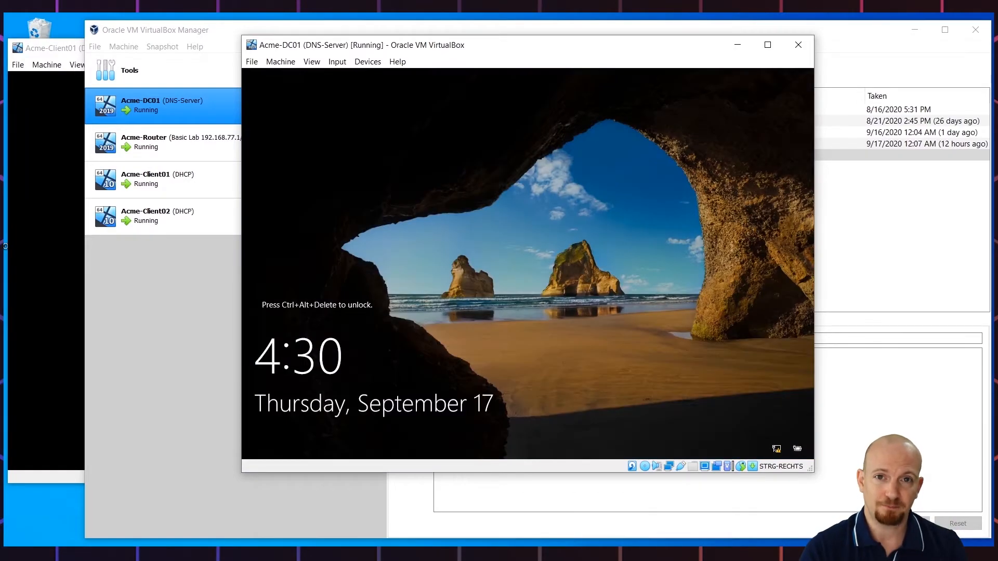
Unlock the restarted Acme-DC01 and sign in as ACMECORP\Administrator with the account password
{"action": "key", "text": "ctrl+Delete"}
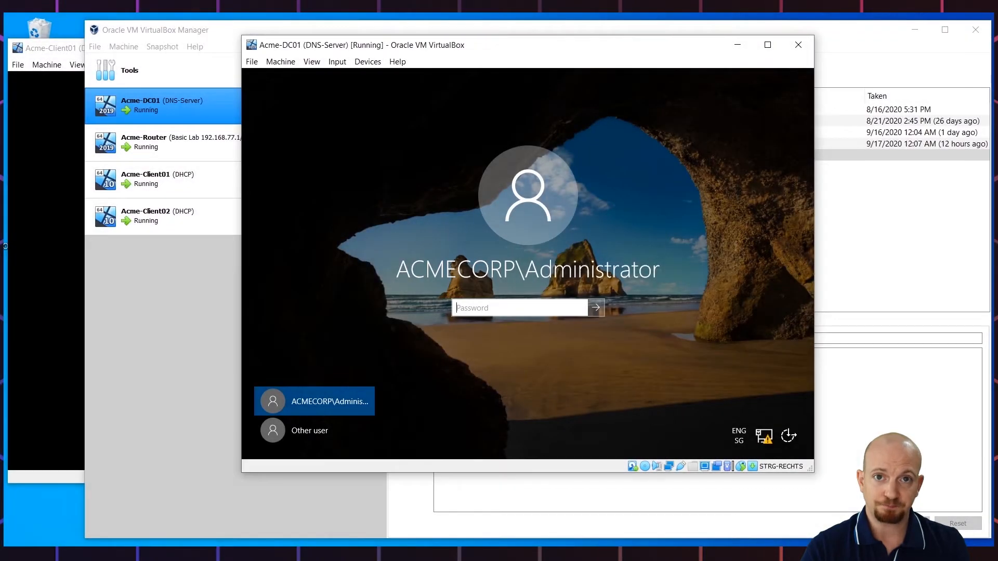
{"action": "type", "text": "•••••••••"}
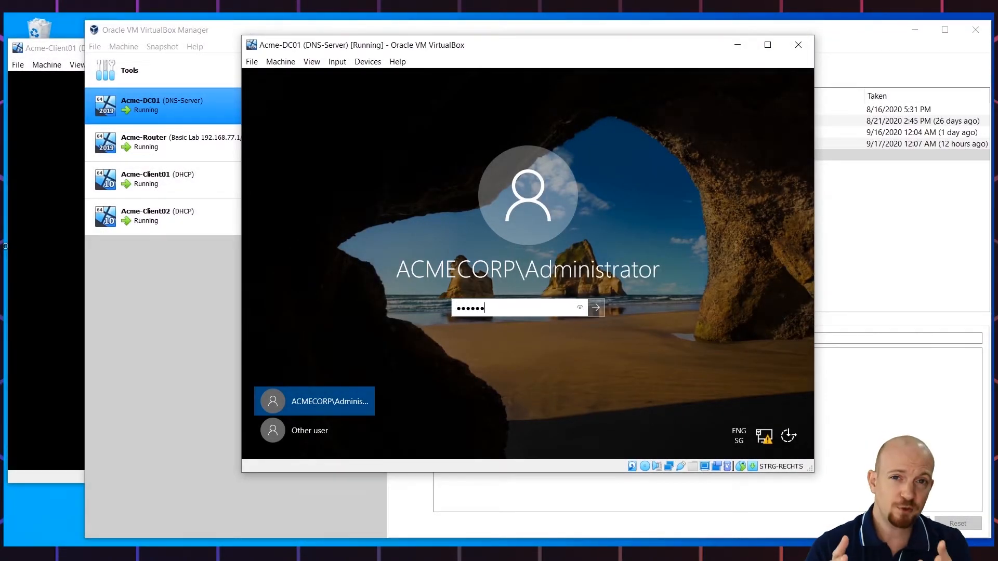
{"action": "left_click", "coordinate": [581, 309]}
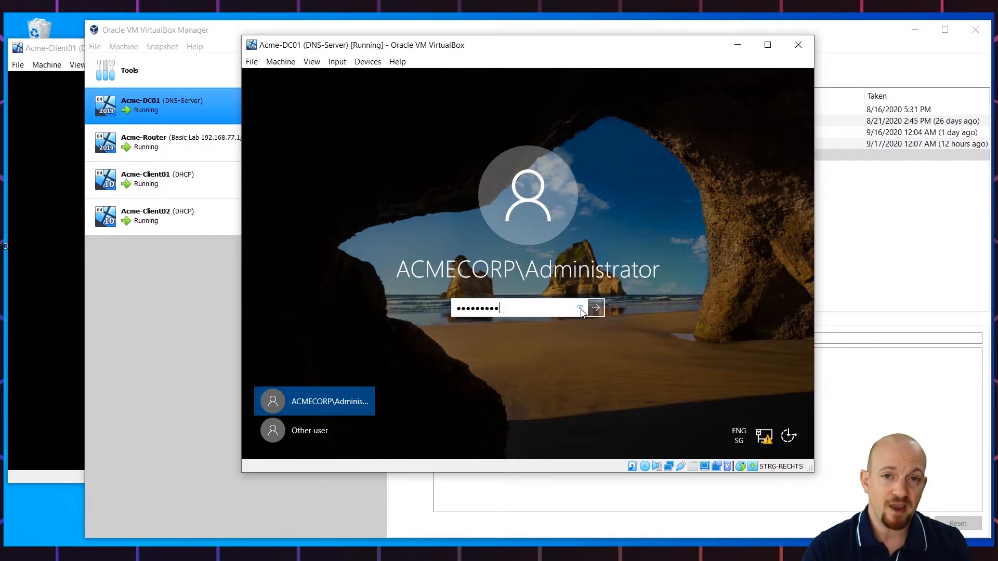
{"action": "left_click", "coordinate": [600, 309]}
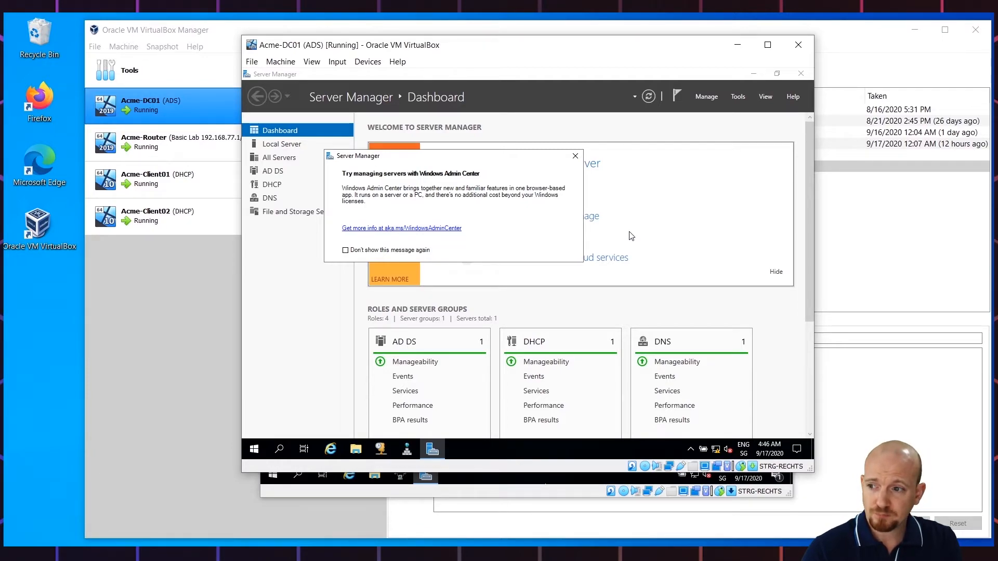
In DNS Manager, examine the forward lookup zone acmecorp.it-tech-tips.com and its acme-dc01 host record
{"action": "left_click", "coordinate": [408, 453]}
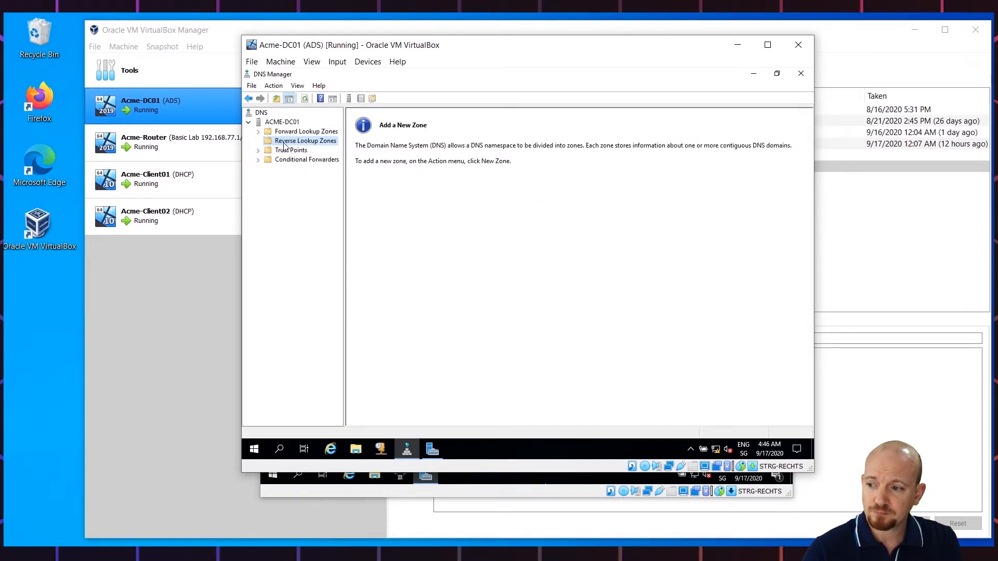
{"action": "left_click", "coordinate": [267, 132]}
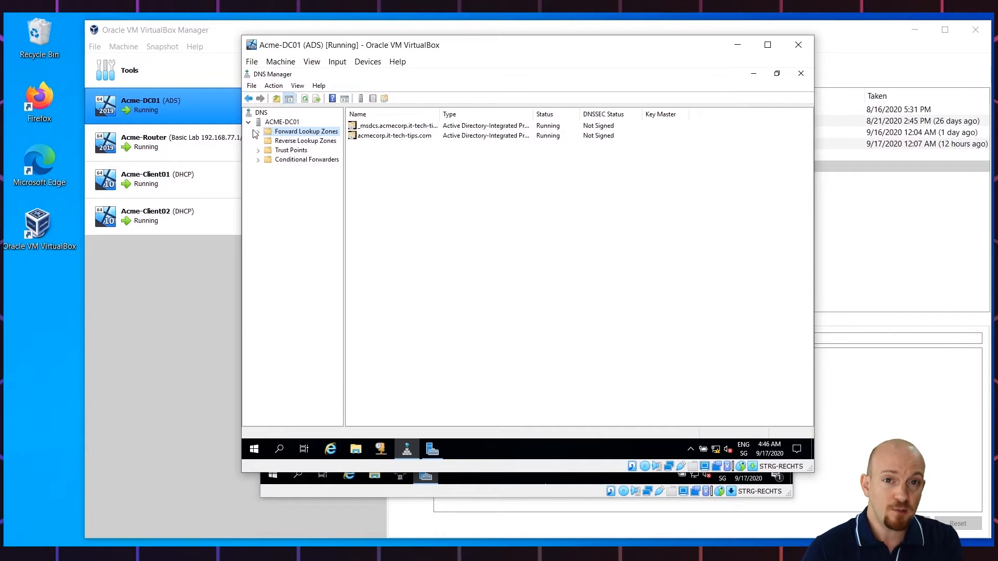
{"action": "left_click", "coordinate": [258, 132]}
{"action": "left_click_drag", "start_coordinate": [344, 185], "coordinate": [401, 186]}
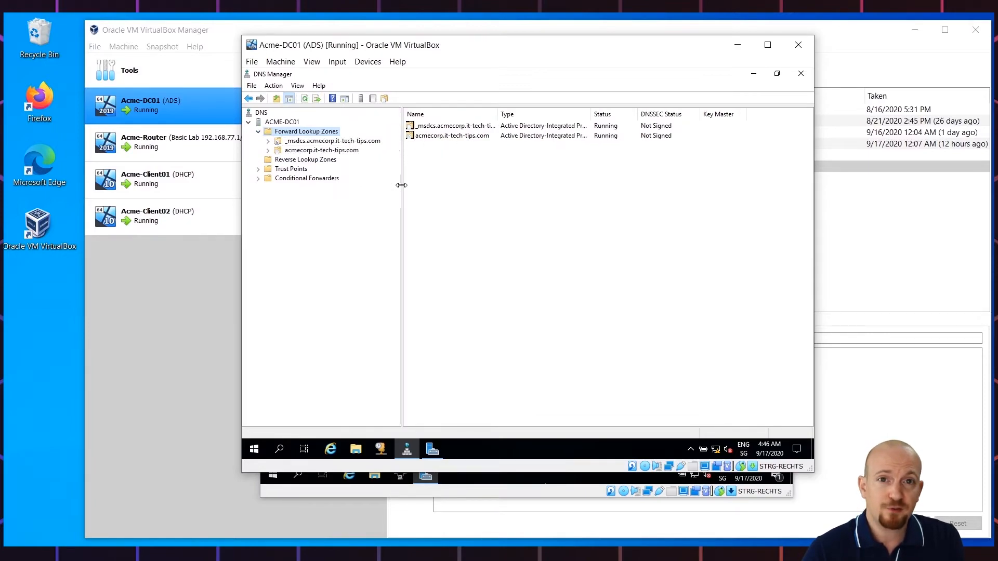
{"action": "left_click", "coordinate": [269, 151]}
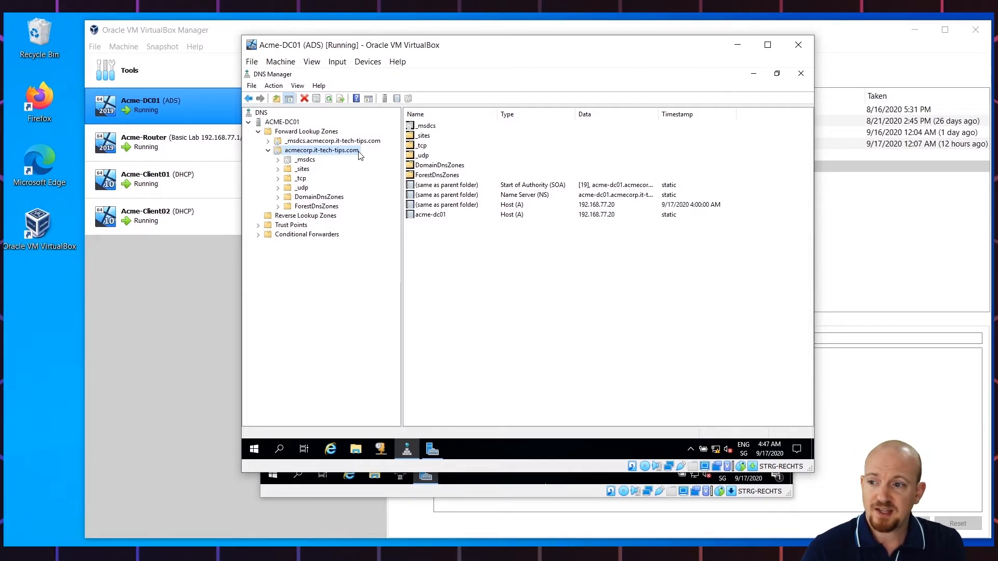
{"action": "left_click", "coordinate": [419, 216]}
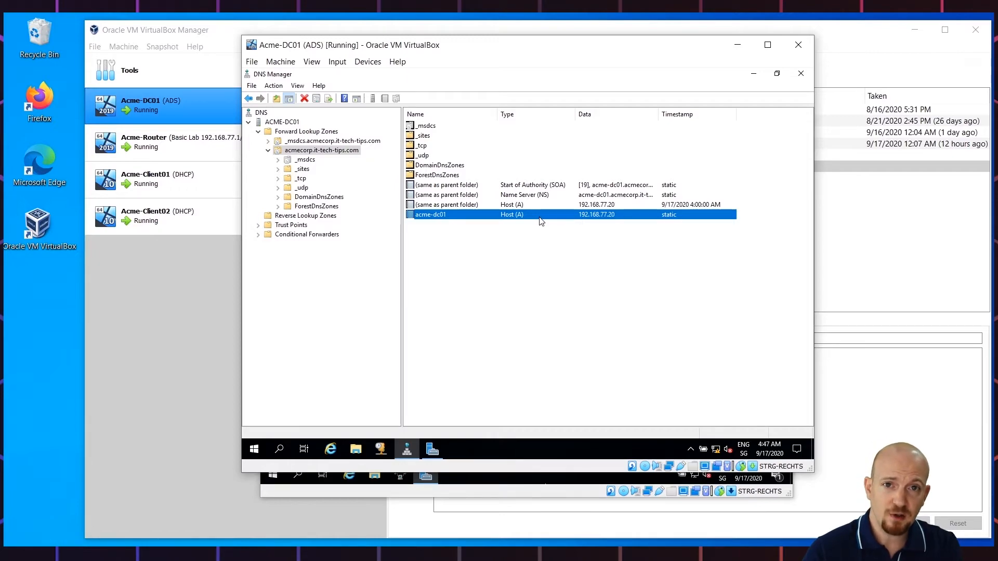
Run nslookup to resolve the host name acme-dc01, and exit the tool
{"action": "right_click", "coordinate": [255, 450]}
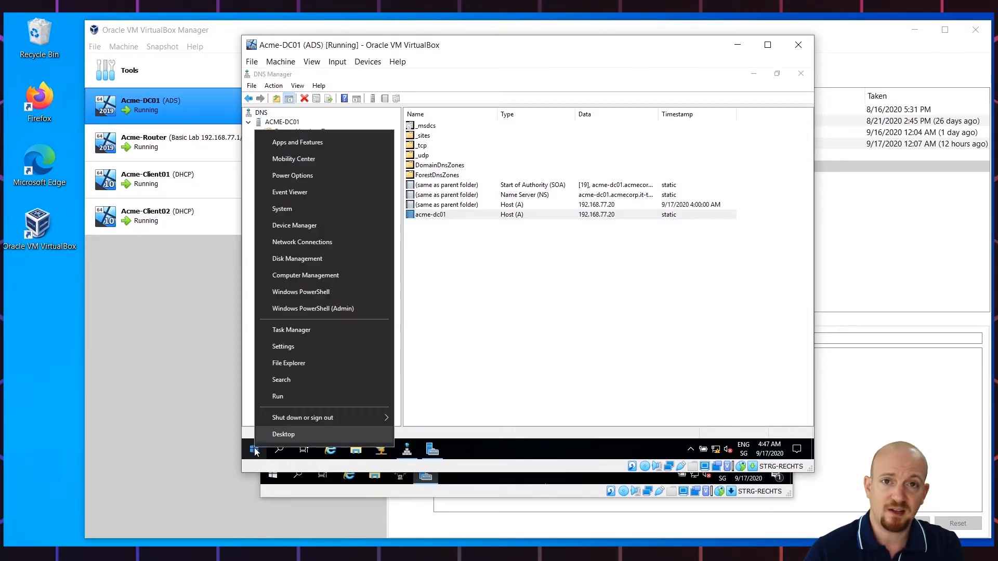
{"action": "left_click", "coordinate": [288, 398]}
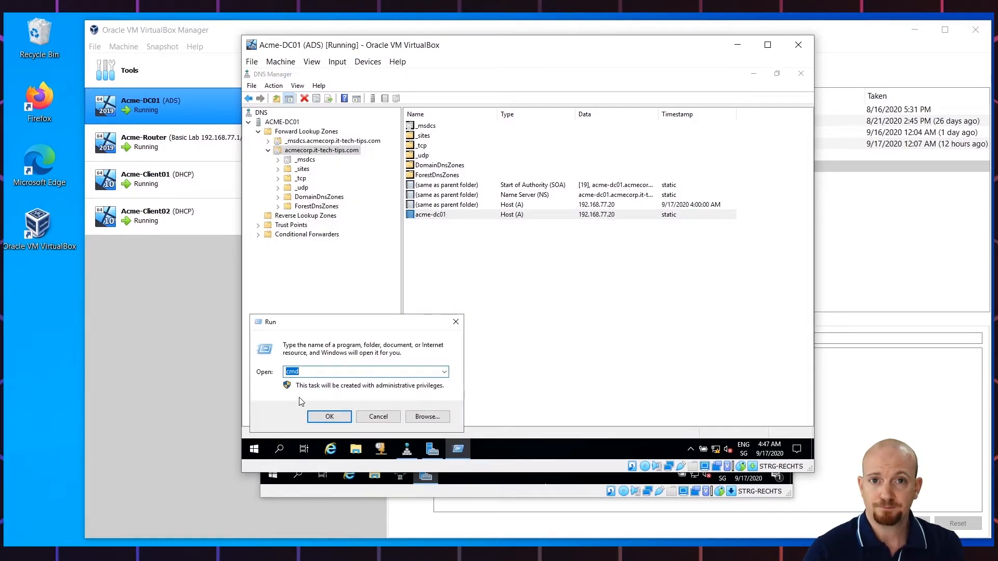
{"action": "type", "text": "nslookup"}
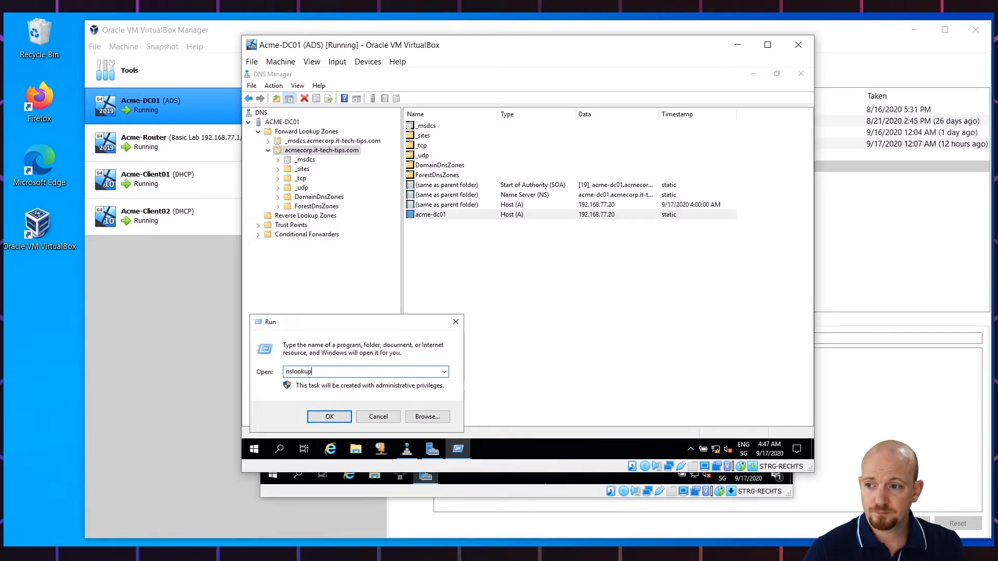
{"action": "key", "text": "Return"}
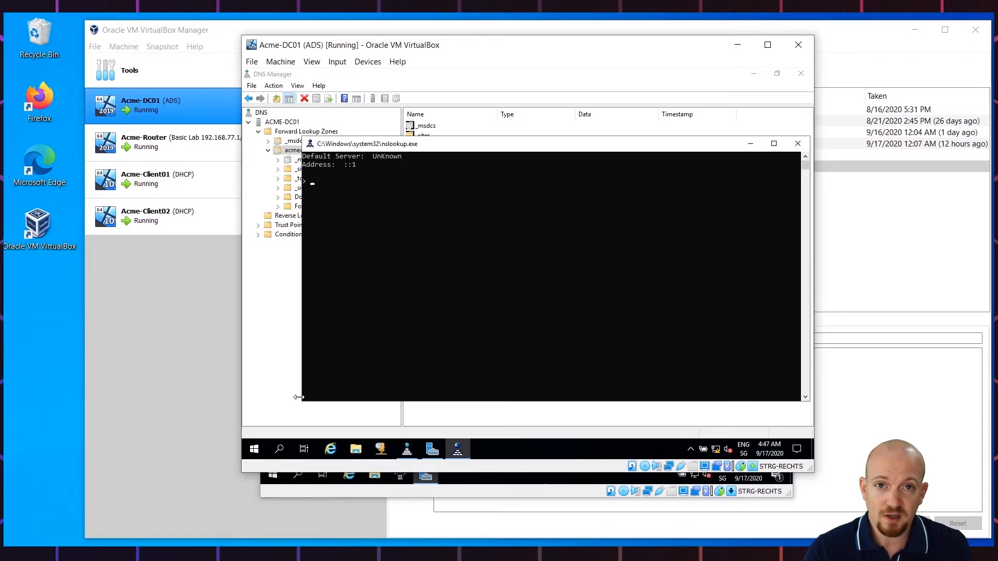
{"action": "type", "text": "cme-dc01"}
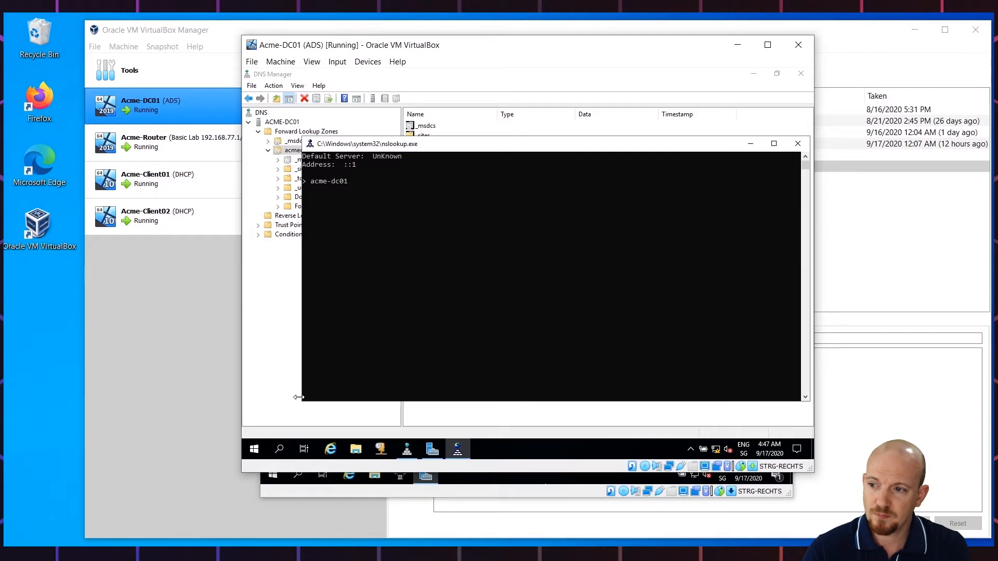
{"action": "key", "text": "Return"}
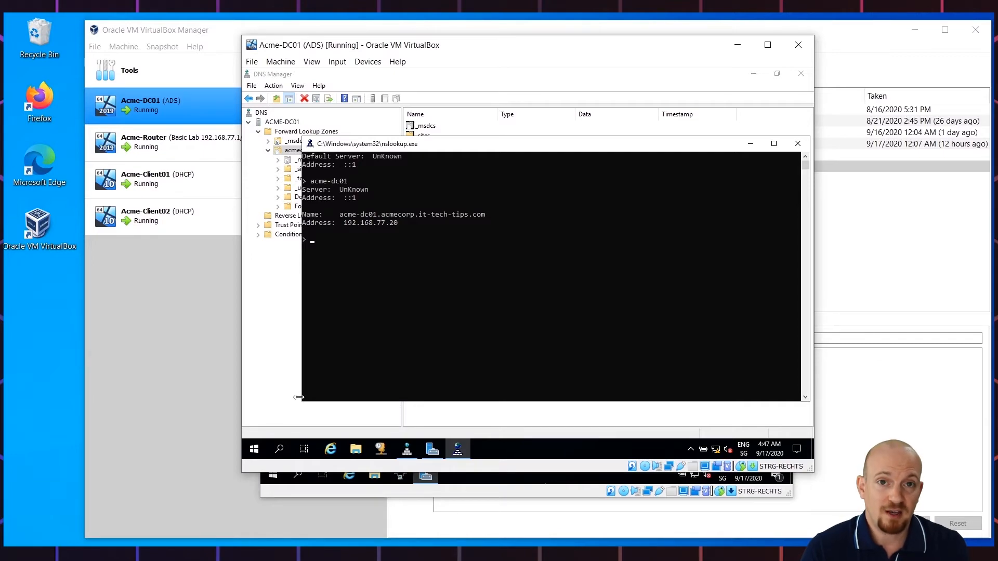
{"action": "type", "text": "exit"}
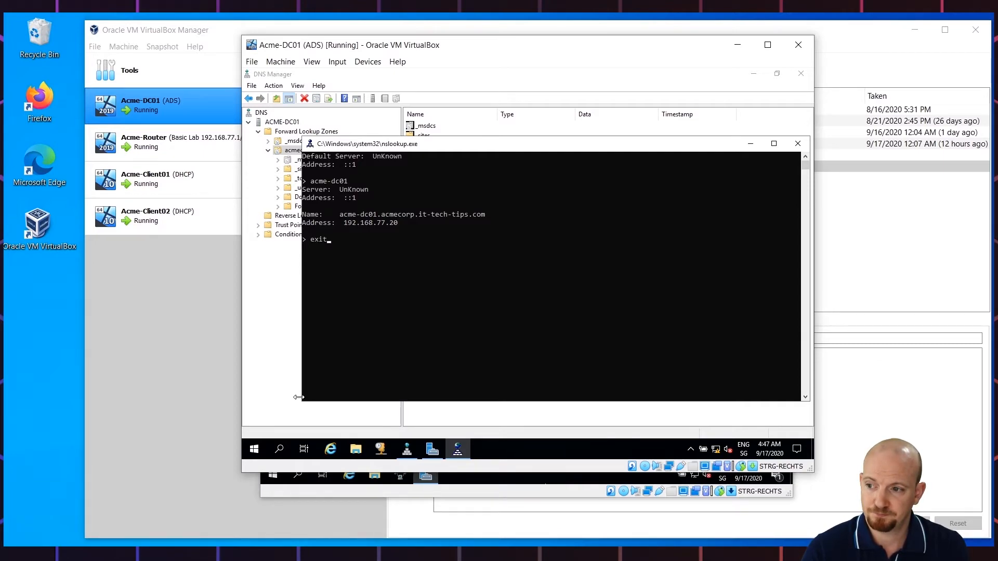
{"action": "key", "text": "Return"}
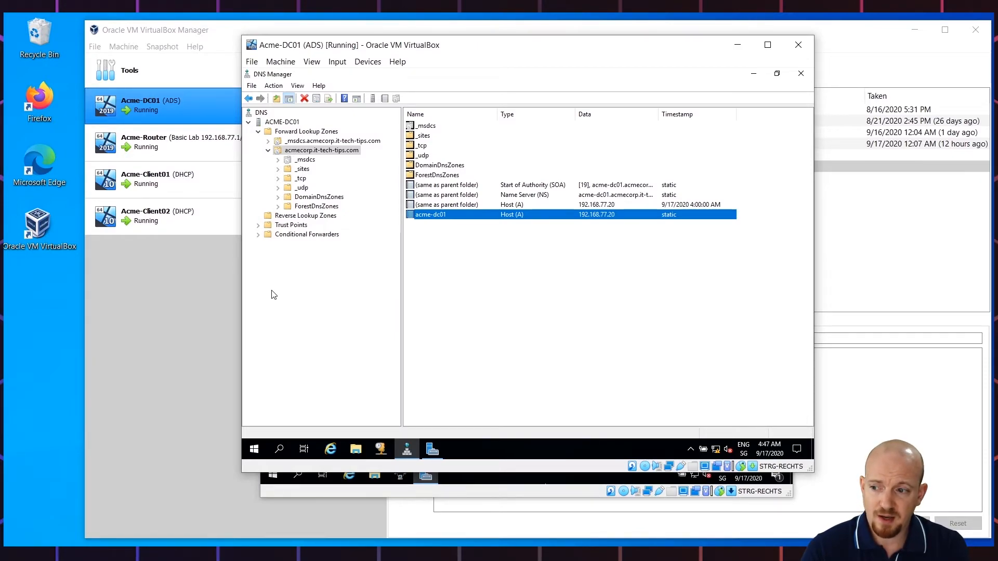
Open a command prompt and test reverse name resolution with nslookup 192.168.77.20
{"action": "right_click", "coordinate": [254, 449]}
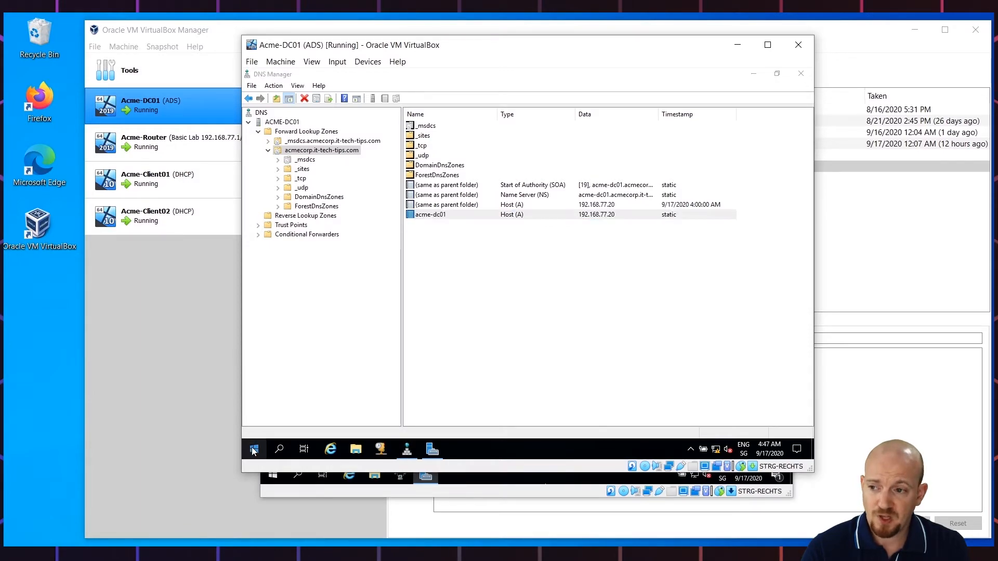
{"action": "left_click", "coordinate": [283, 395]}
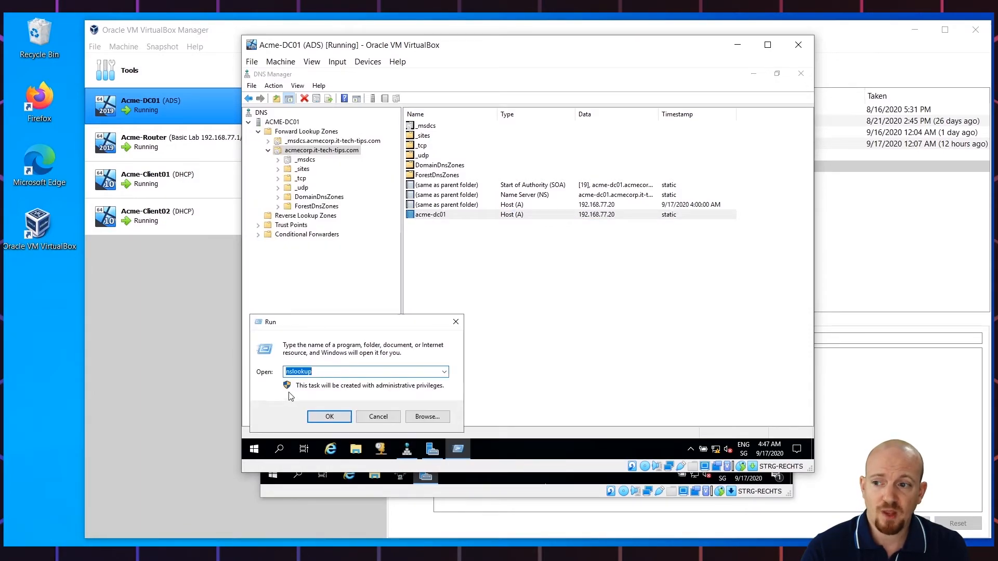
{"action": "type", "text": "cmd"}
{"action": "key", "text": "Return"}
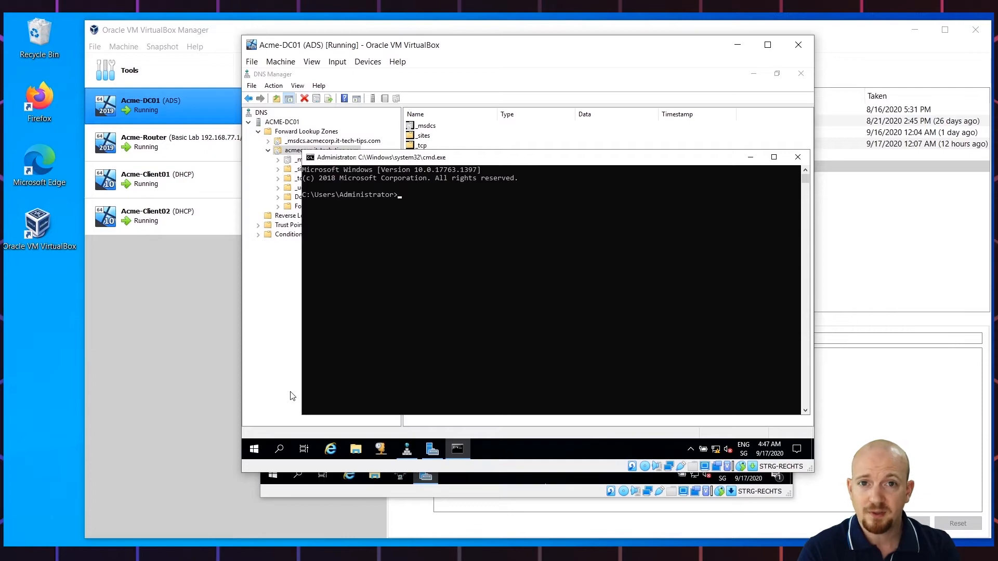
{"action": "type", "text": "nslo"}
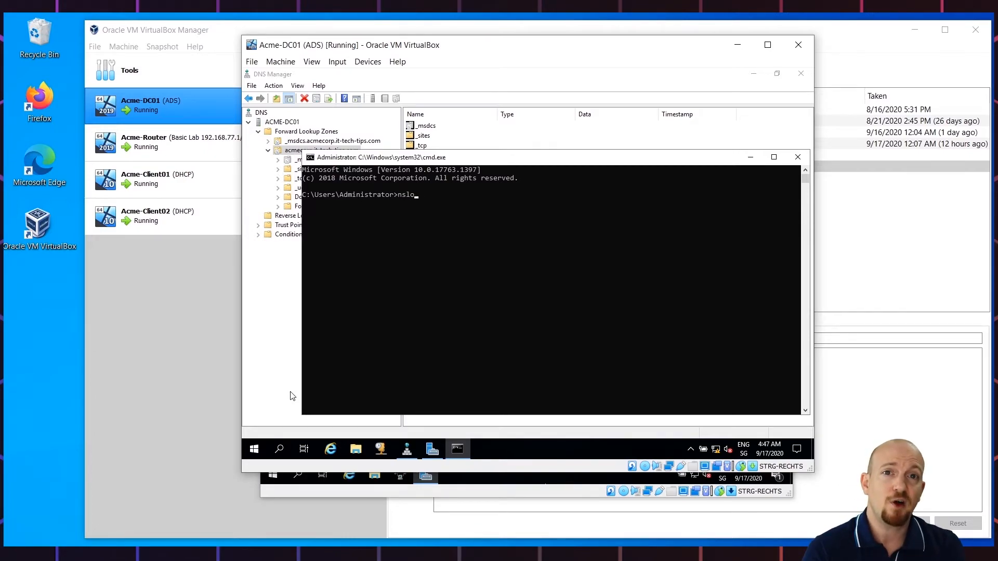
{"action": "type", "text": "okup 192.1"}
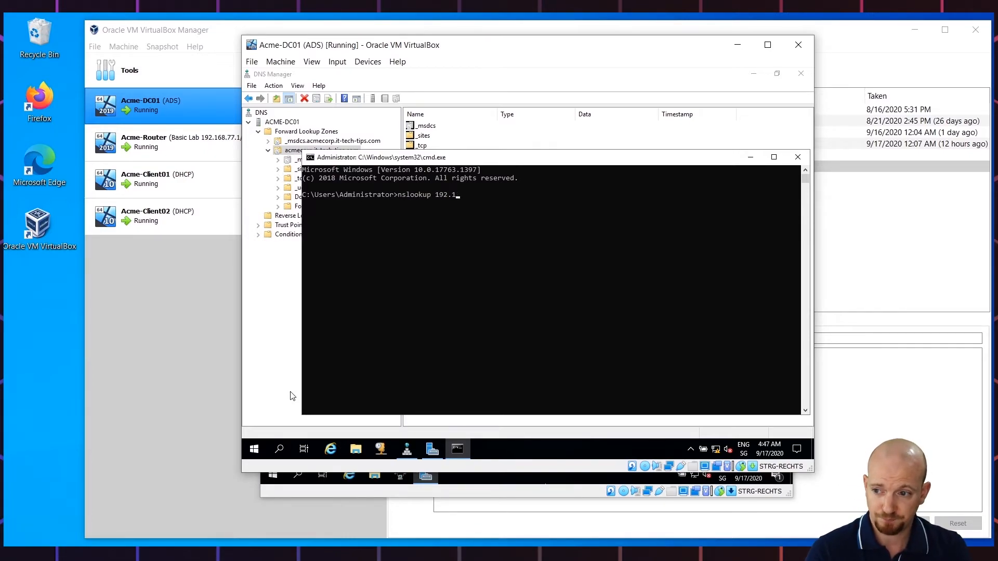
{"action": "type", "text": "68.77.20"}
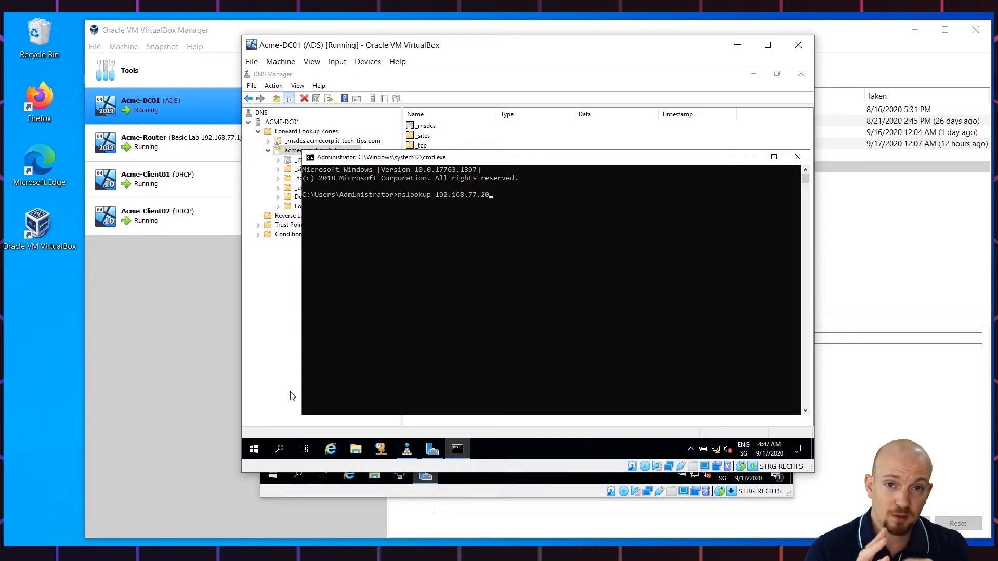
{"action": "key", "text": "Return"}
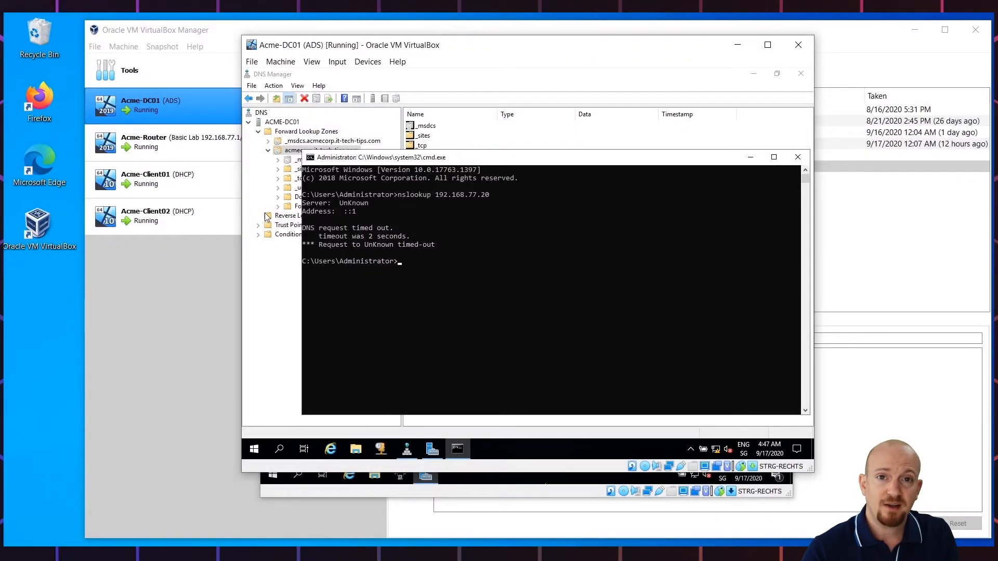
Start a new IPv4 reverse lookup zone as an Active Directory-stored primary zone, replicated to all DNS servers on domain controllers in this domain
{"action": "left_click", "coordinate": [269, 217]}
{"action": "left_click", "coordinate": [269, 217]}
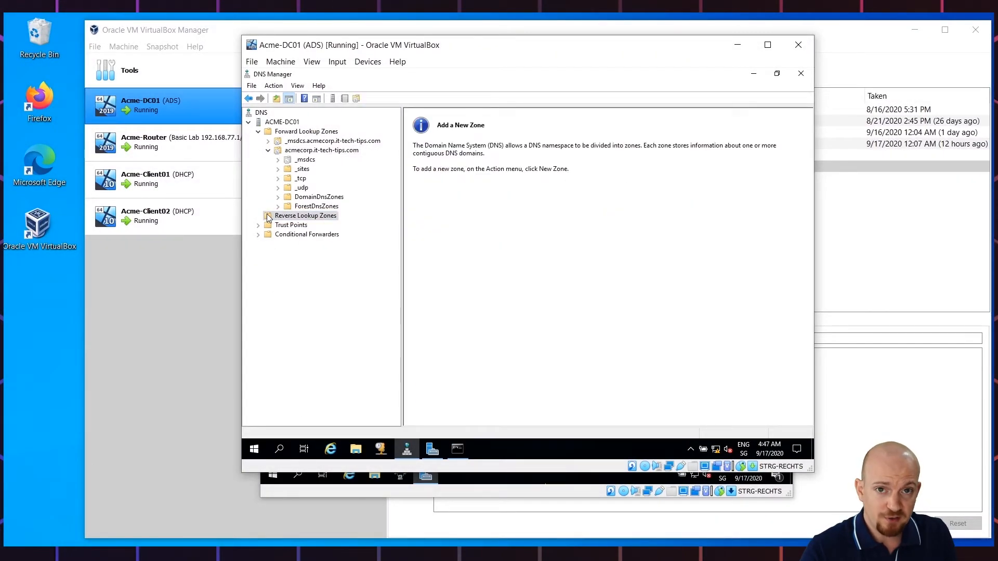
{"action": "right_click", "coordinate": [268, 217]}
{"action": "left_click", "coordinate": [285, 223]}
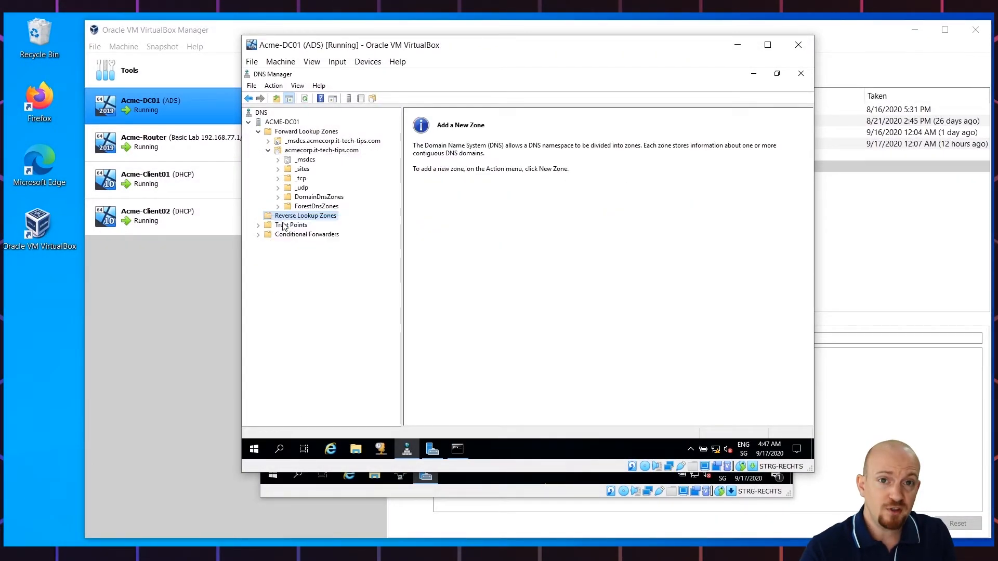
{"action": "left_click", "coordinate": [441, 266]}
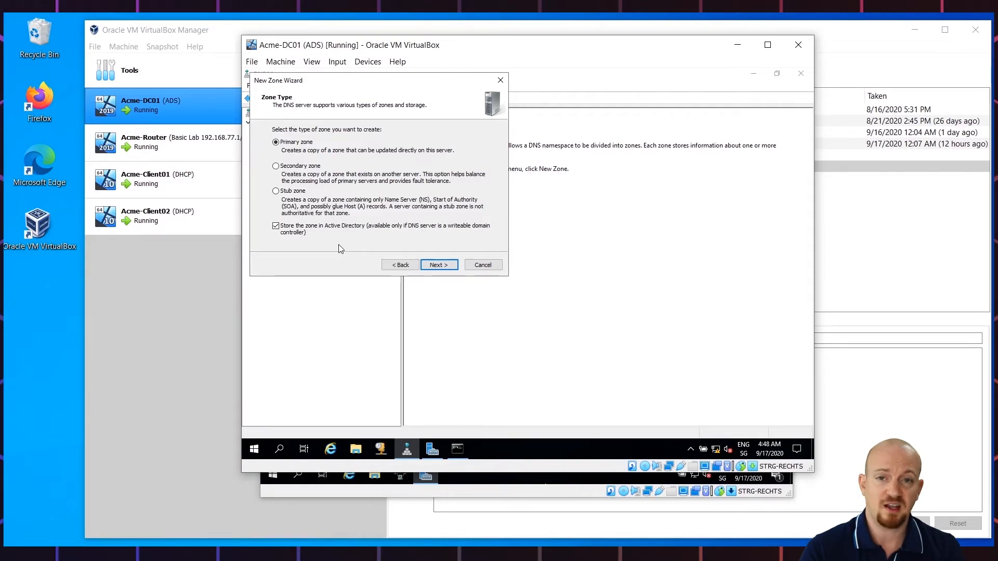
{"action": "left_click", "coordinate": [436, 265]}
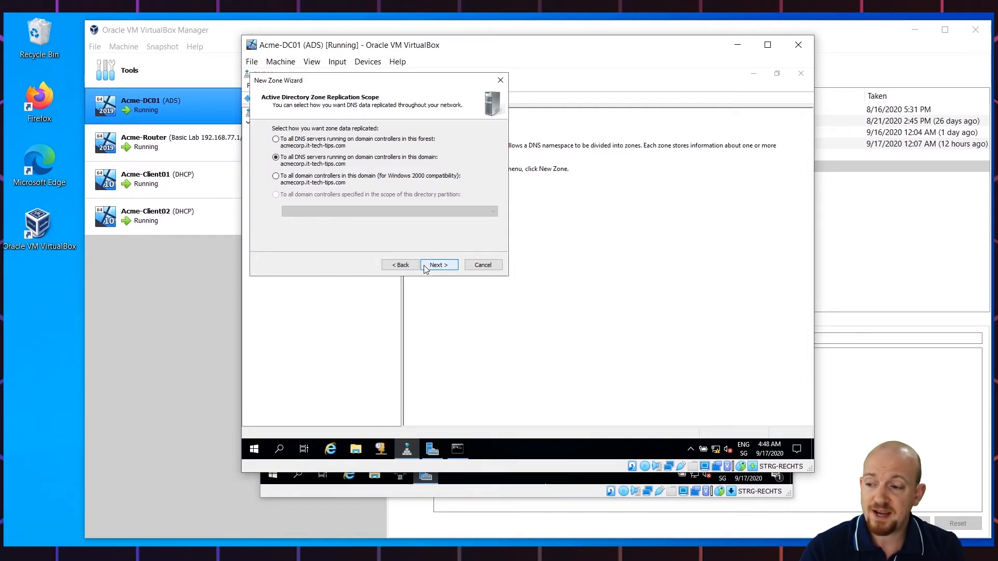
{"action": "left_click", "coordinate": [426, 267]}
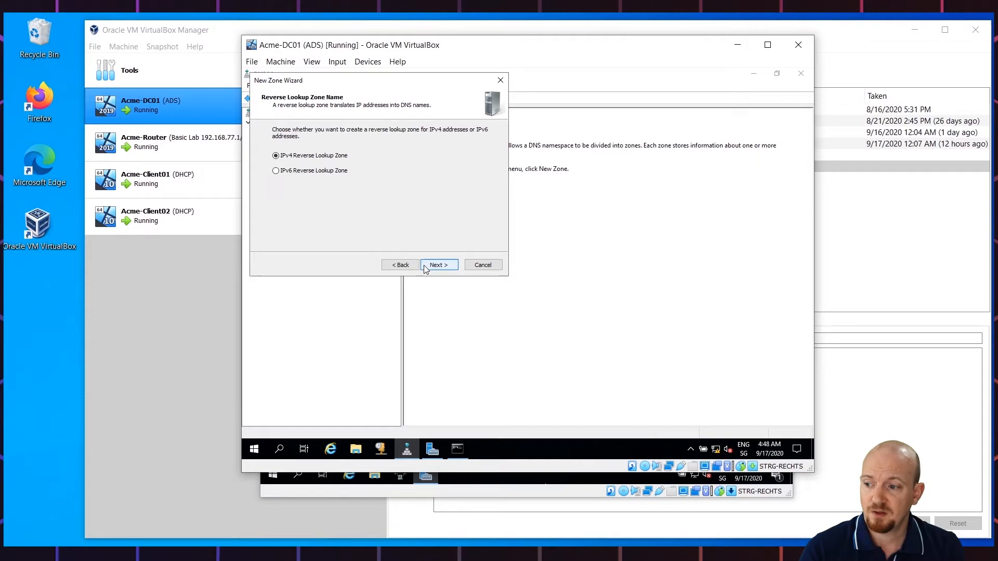
{"action": "left_click", "coordinate": [425, 266]}
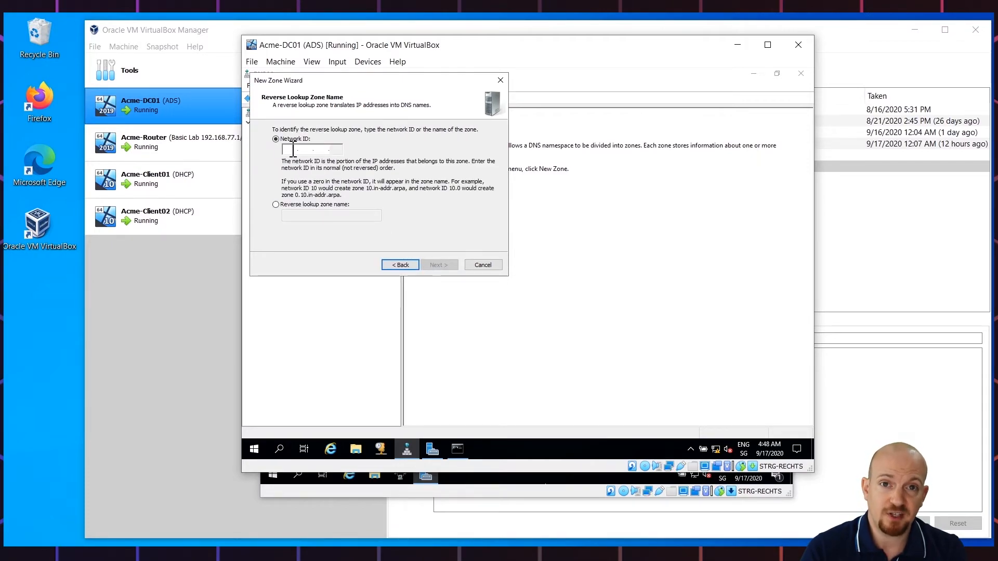
Set the reverse lookup zone's network ID to 192.168.77 and continue to the dynamic update options
{"action": "type", "text": "192 ."}
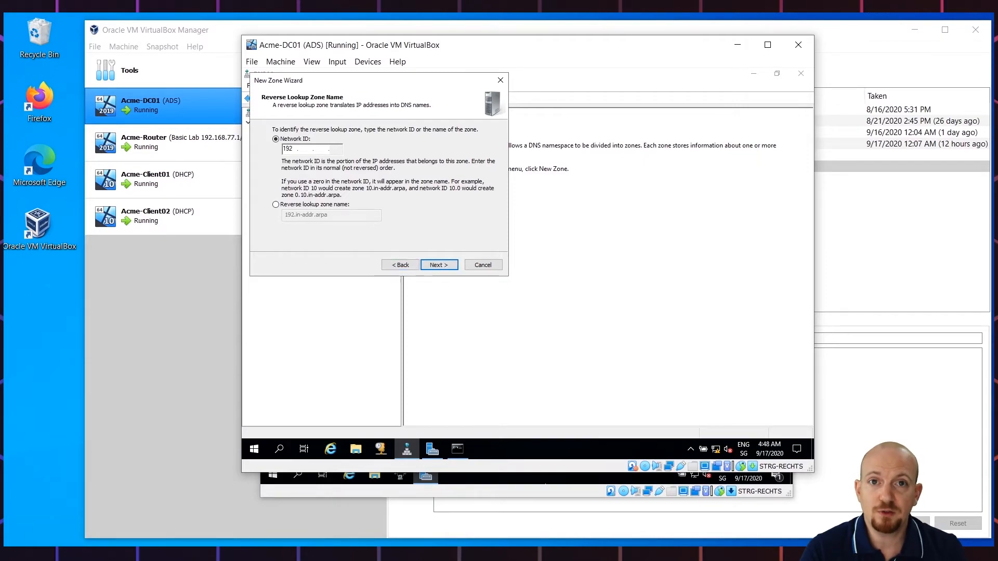
{"action": "type", "text": "168 .77"}
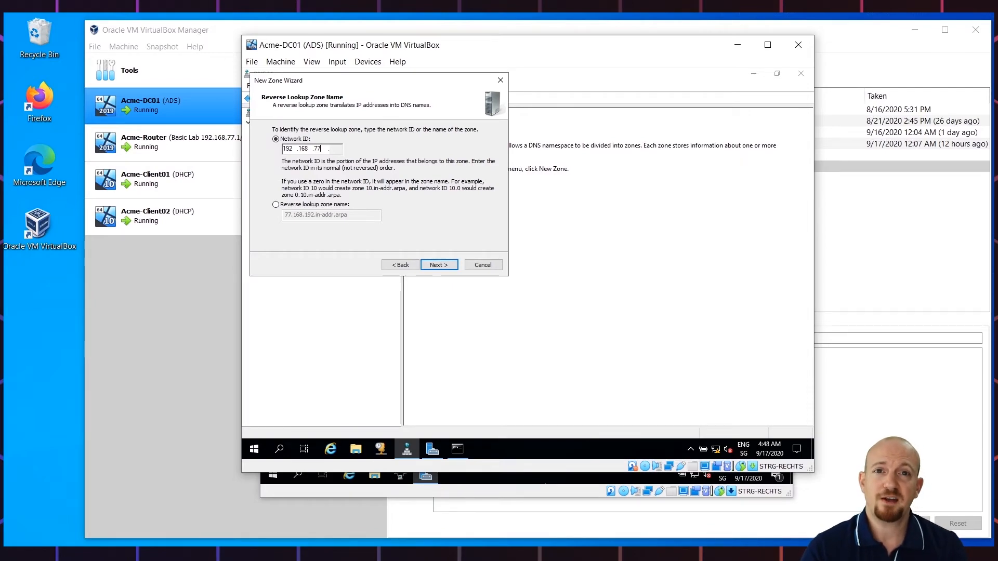
{"action": "left_click", "coordinate": [434, 266]}
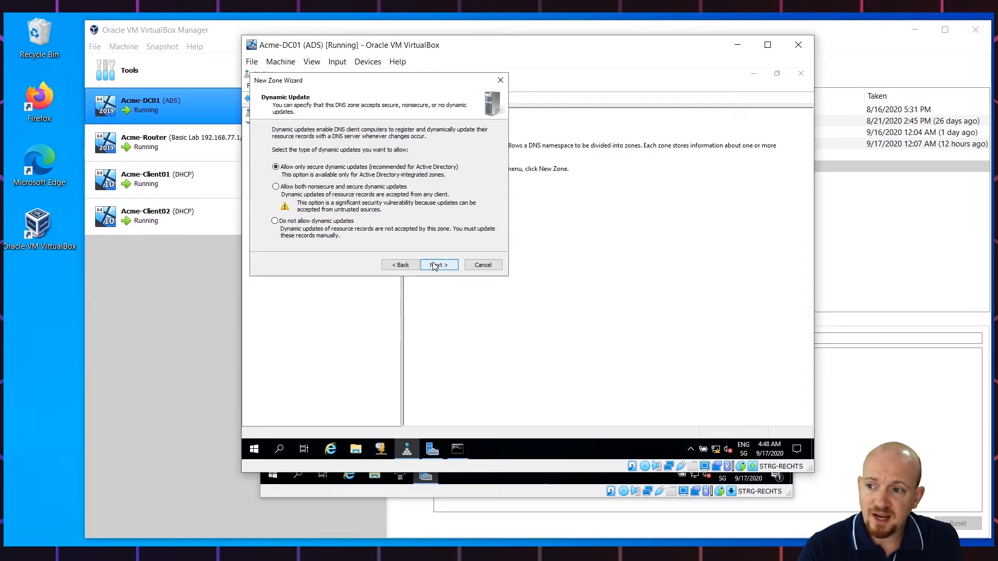
Allow only secure dynamic updates, finish creating the reverse lookup zone, and open 77.168.192.in-addr.arpa under Reverse Lookup Zones
{"action": "left_click", "coordinate": [434, 266]}
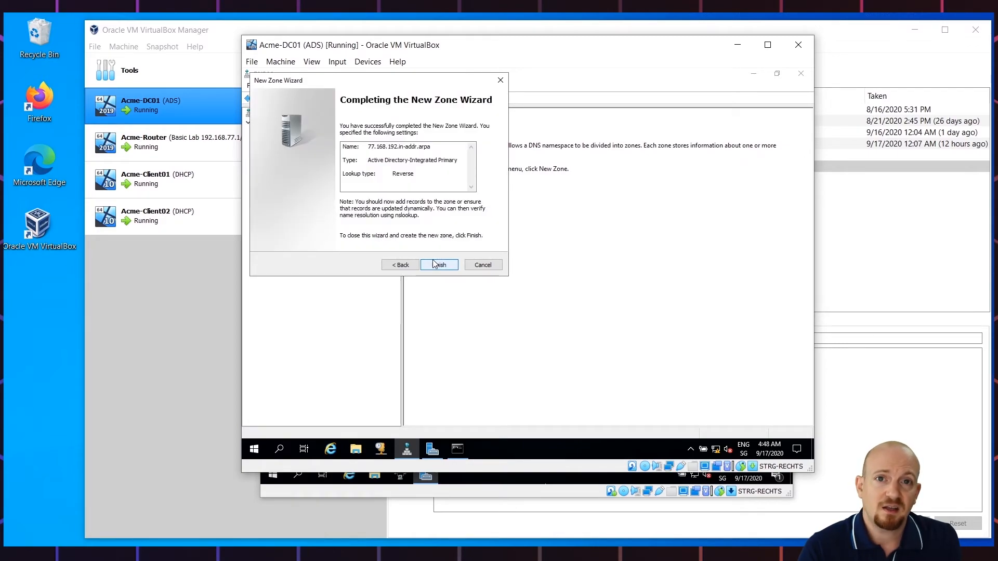
{"action": "left_click", "coordinate": [436, 266]}
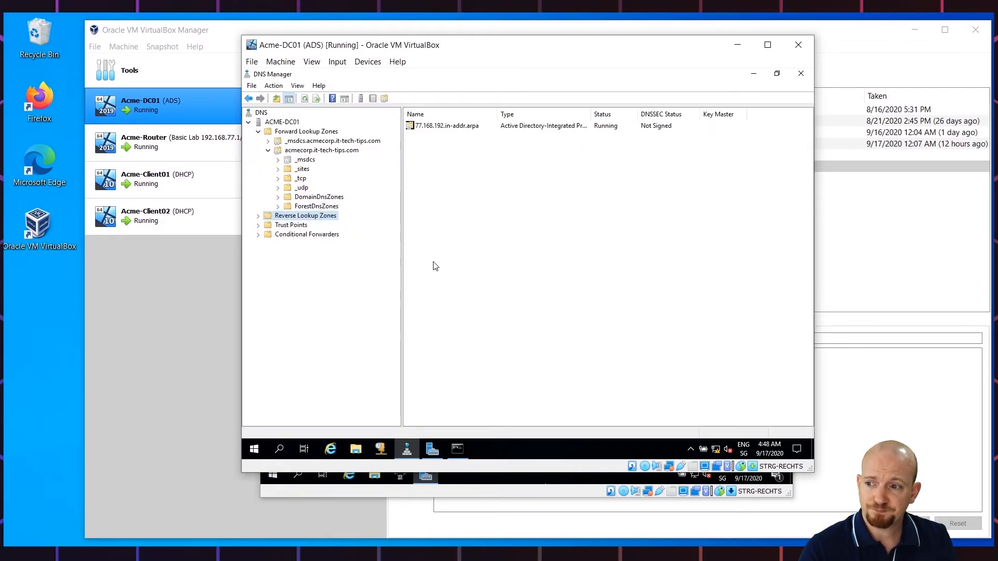
{"action": "left_click", "coordinate": [258, 216]}
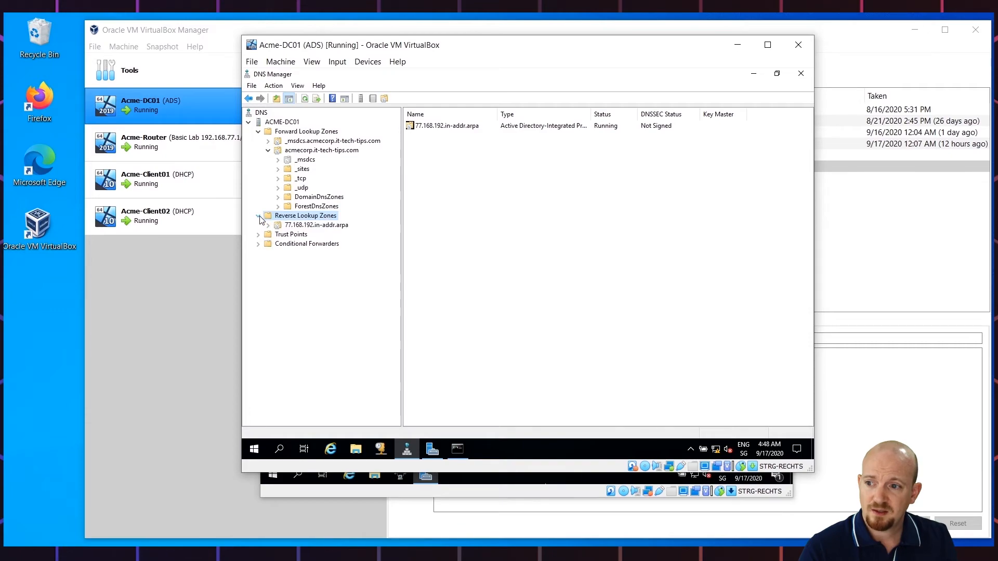
{"action": "left_click", "coordinate": [280, 225]}
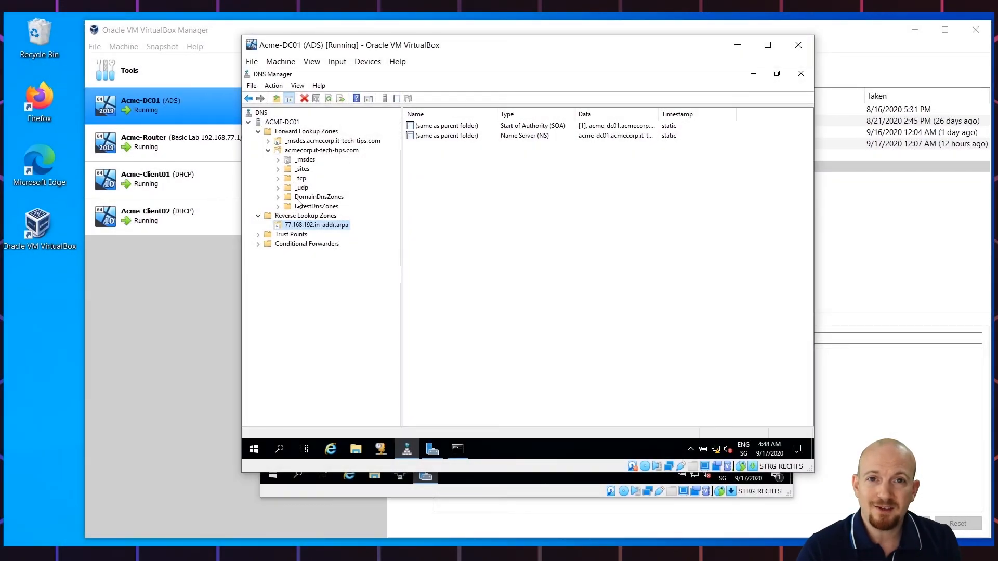
In the acmecorp.it-tech-tips.com forward zone, enable updating the associated pointer (PTR) record for the acme-dc01 host record
{"action": "left_click", "coordinate": [290, 151]}
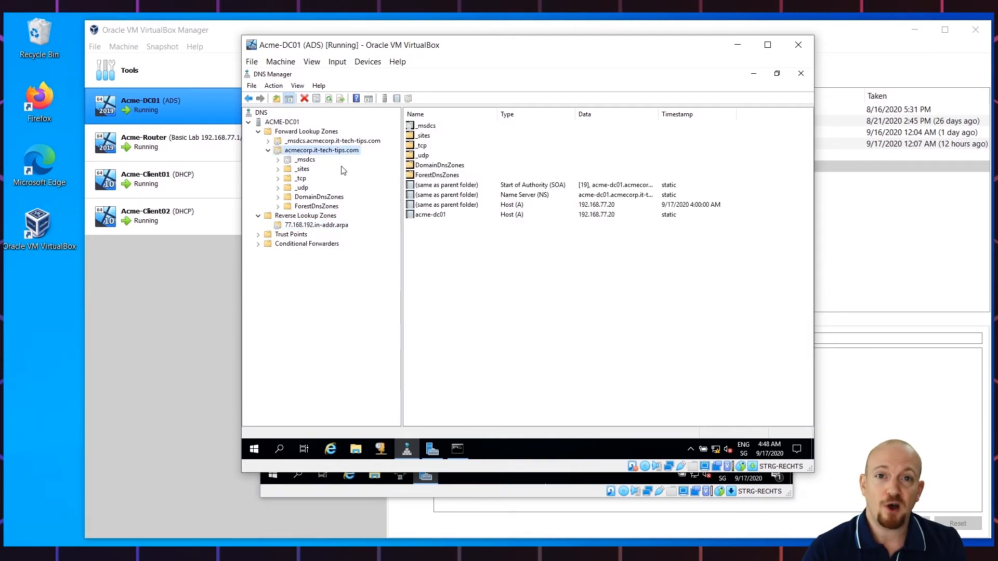
{"action": "right_click", "coordinate": [426, 217]}
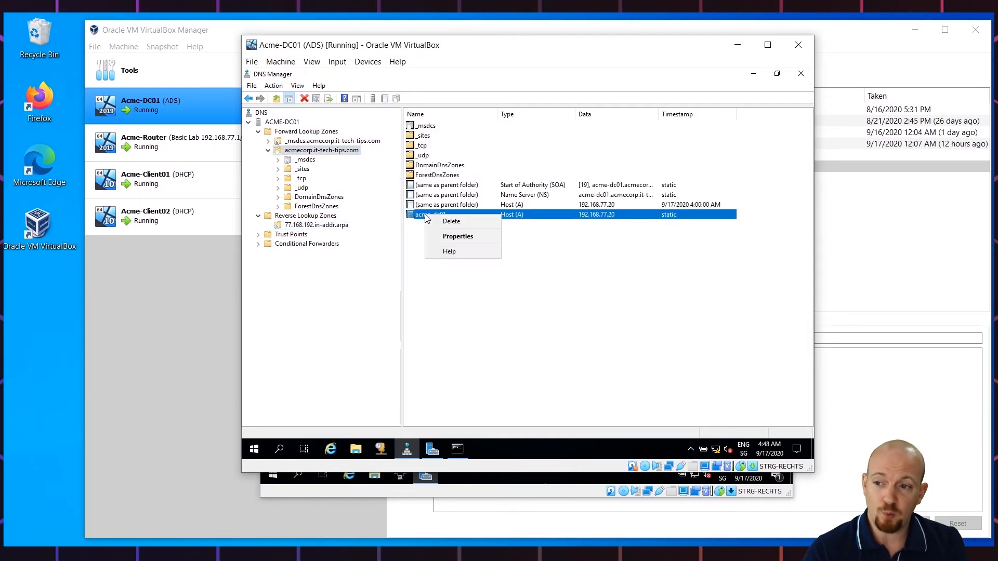
{"action": "left_click", "coordinate": [457, 236]}
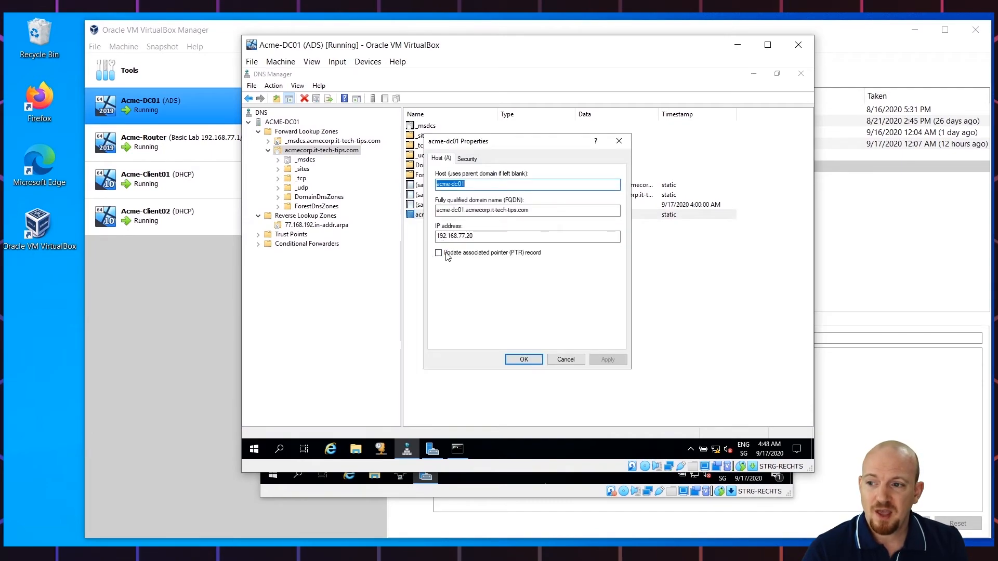
{"action": "left_click", "coordinate": [439, 254]}
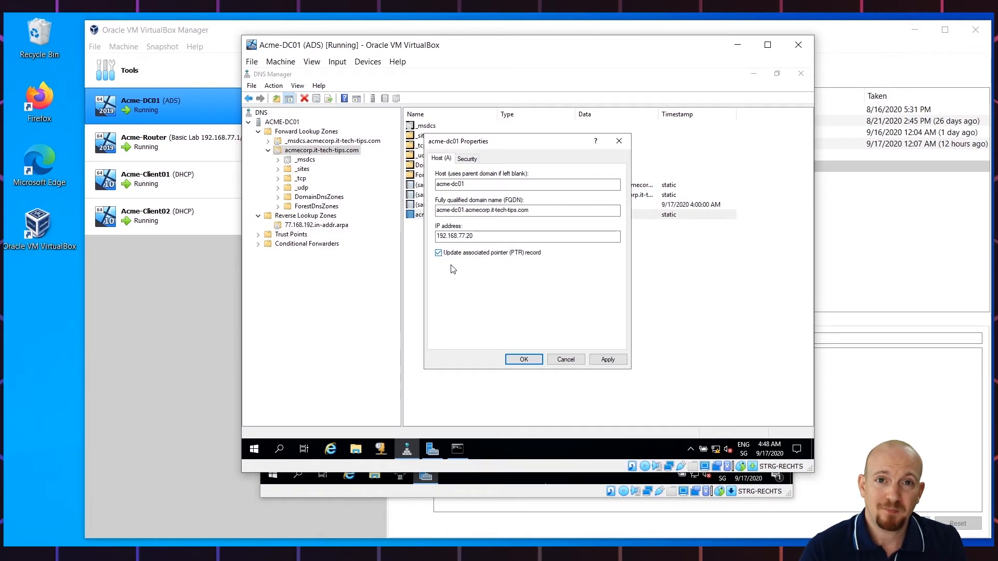
{"action": "left_click", "coordinate": [512, 360]}
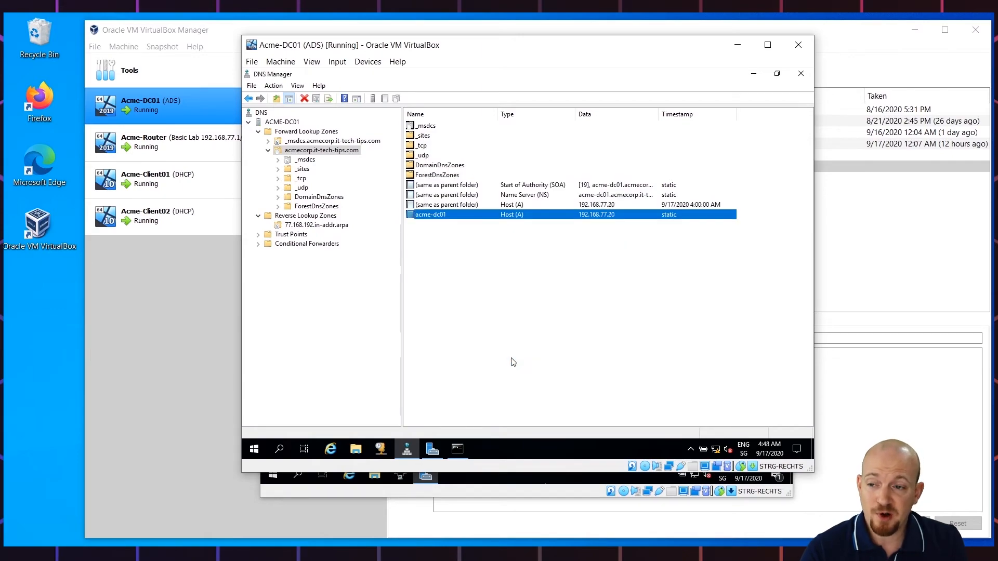
Refresh the record list of the 77.168.192.in-addr.arpa reverse zone to check for the pointer record
{"action": "left_click", "coordinate": [292, 226]}
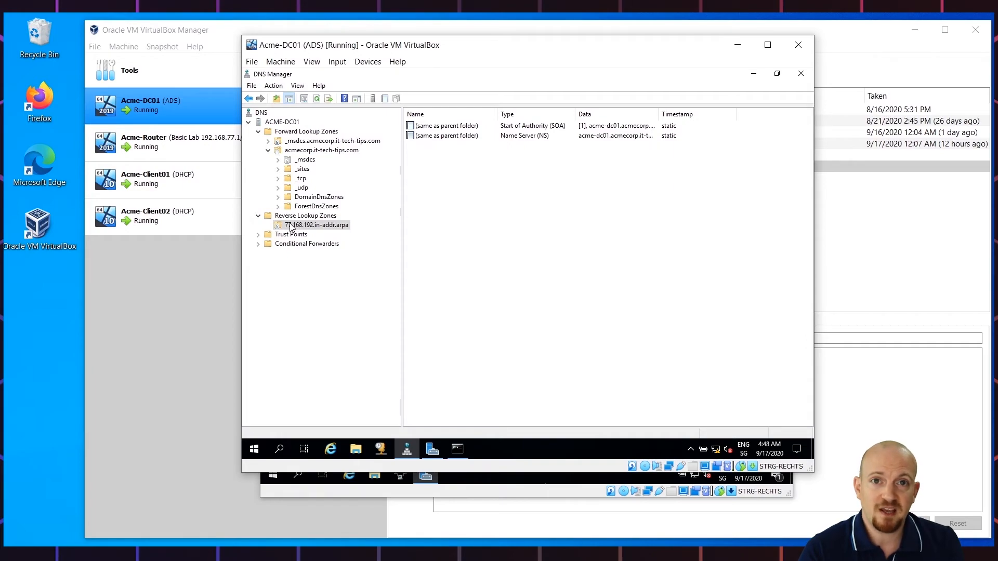
{"action": "right_click", "coordinate": [463, 177]}
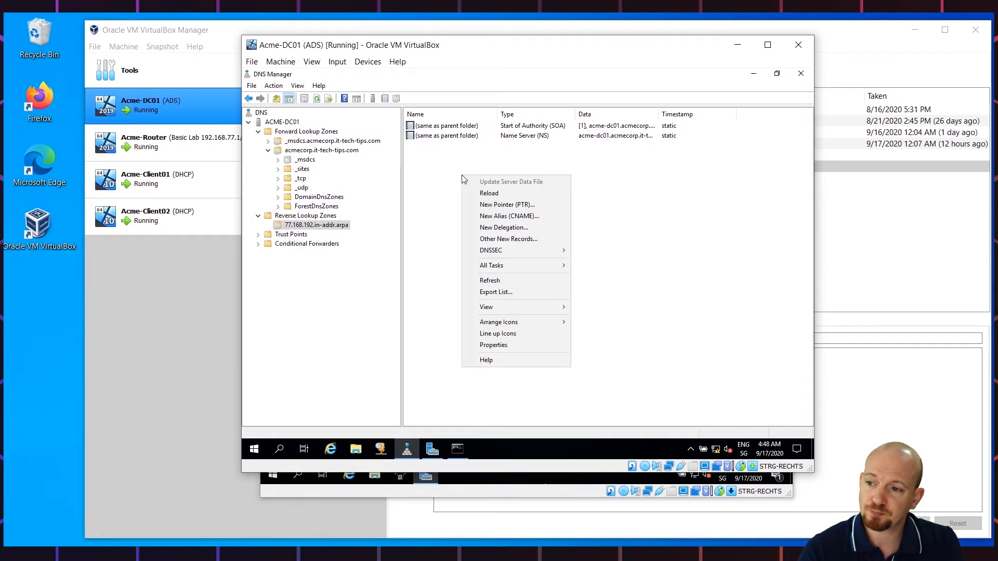
{"action": "left_click", "coordinate": [475, 280]}
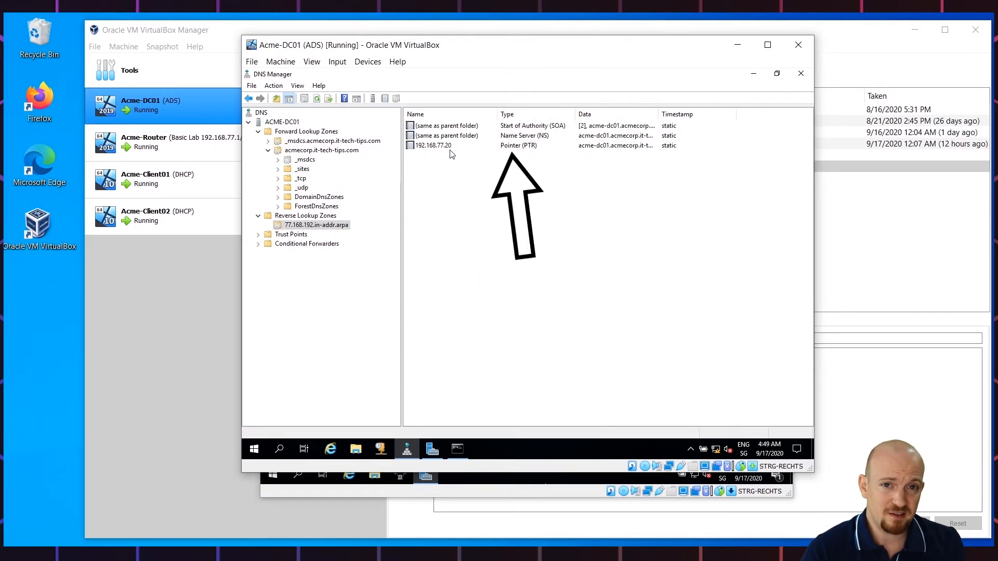
Rerun nslookup 192.168.77.20 in the open command prompt, and close the command prompt and DNS Manager
{"action": "left_click", "coordinate": [456, 449]}
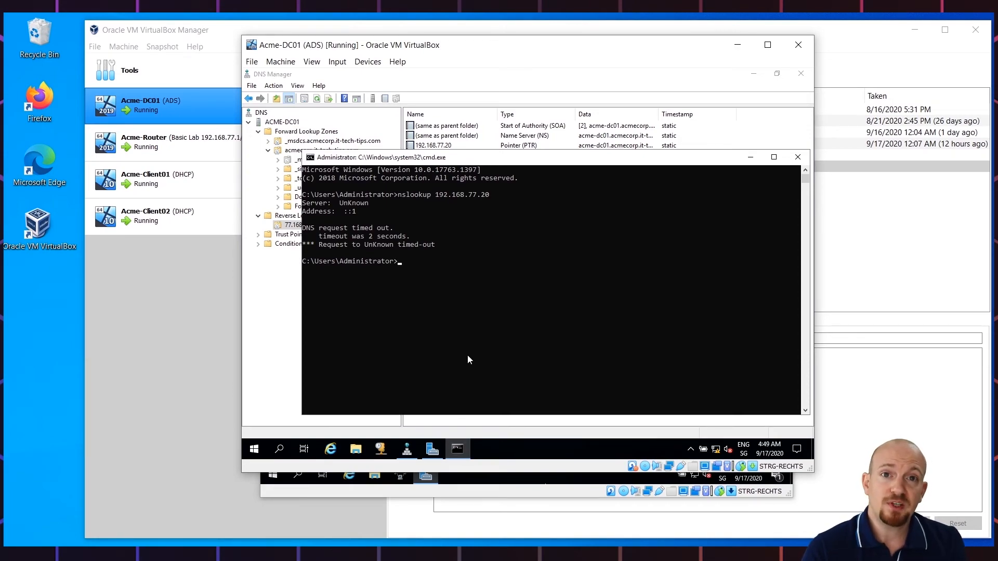
{"action": "key", "text": "Up"}
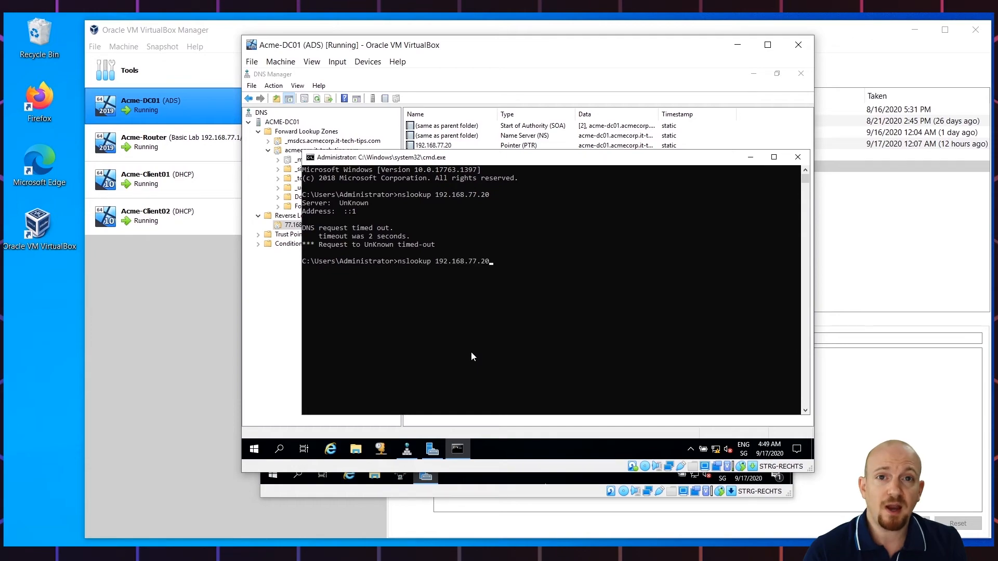
{"action": "key", "text": "Return"}
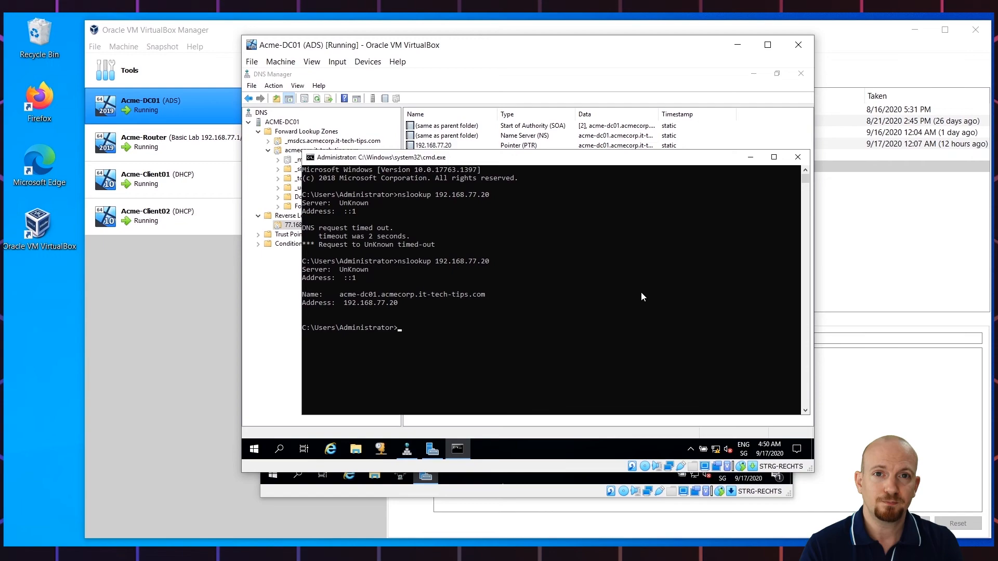
{"action": "left_click", "coordinate": [795, 161]}
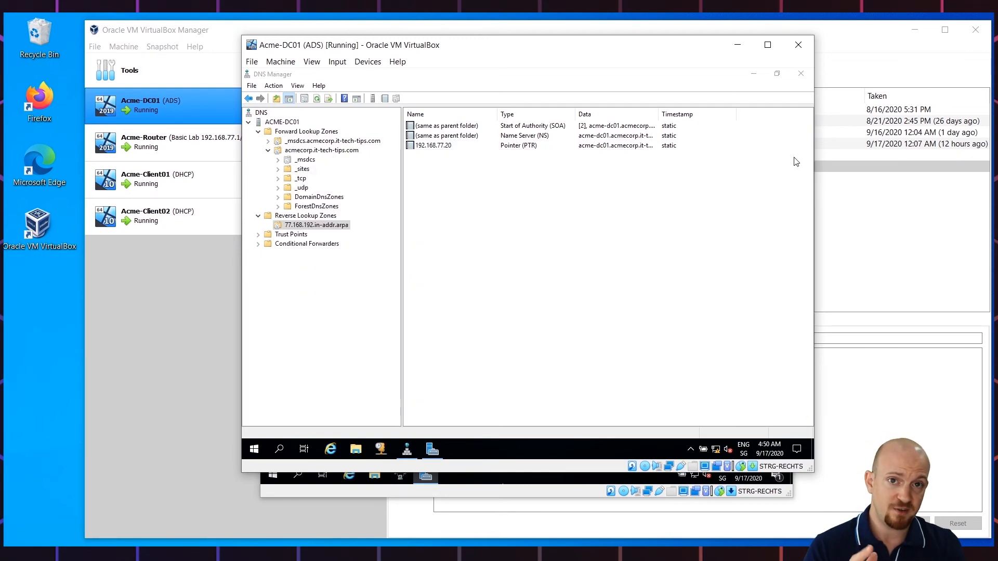
{"action": "left_click", "coordinate": [803, 76]}
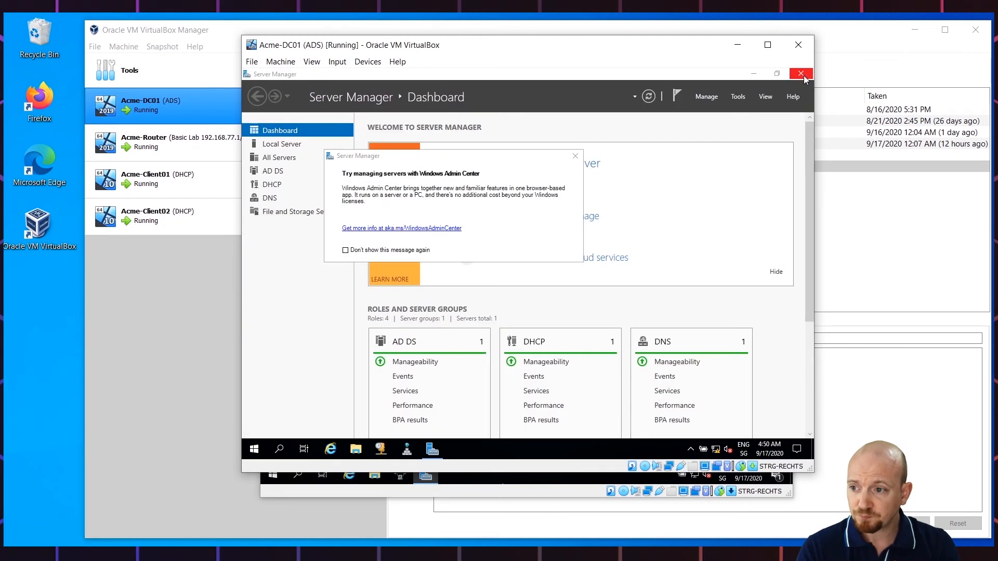
Open the DHCP console, widen its tree pane, and expand the acme-dc01.acmecorp.it-tech-tips.com server down to its IPv4 contents
{"action": "left_click", "coordinate": [381, 448]}
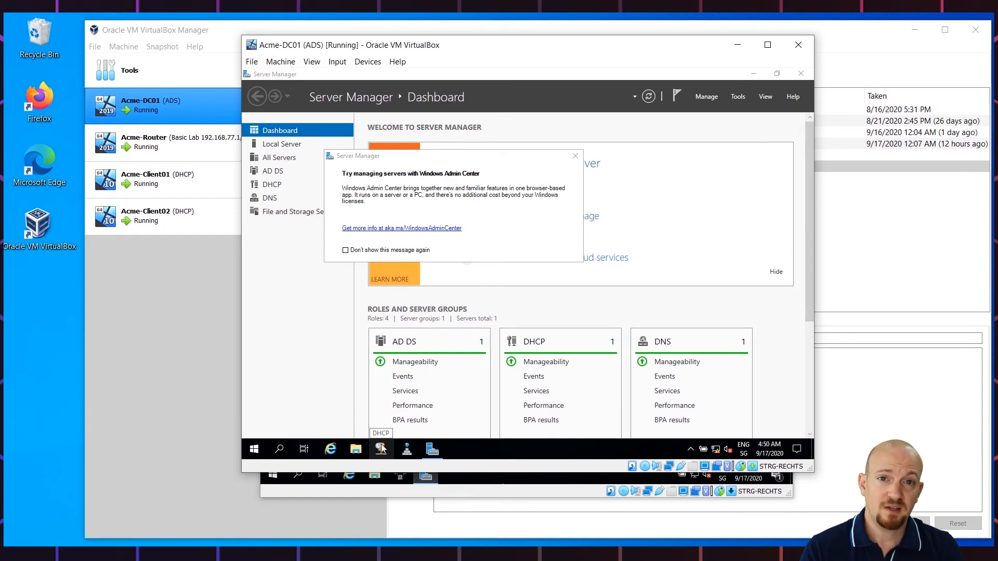
{"action": "left_click", "coordinate": [552, 113]}
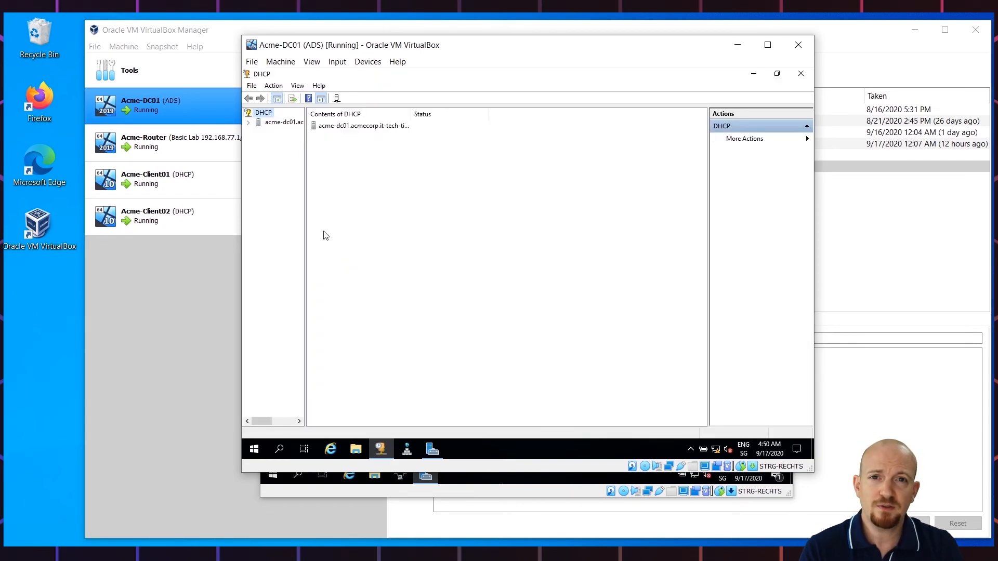
{"action": "left_click_drag", "start_coordinate": [305, 245], "coordinate": [376, 232]}
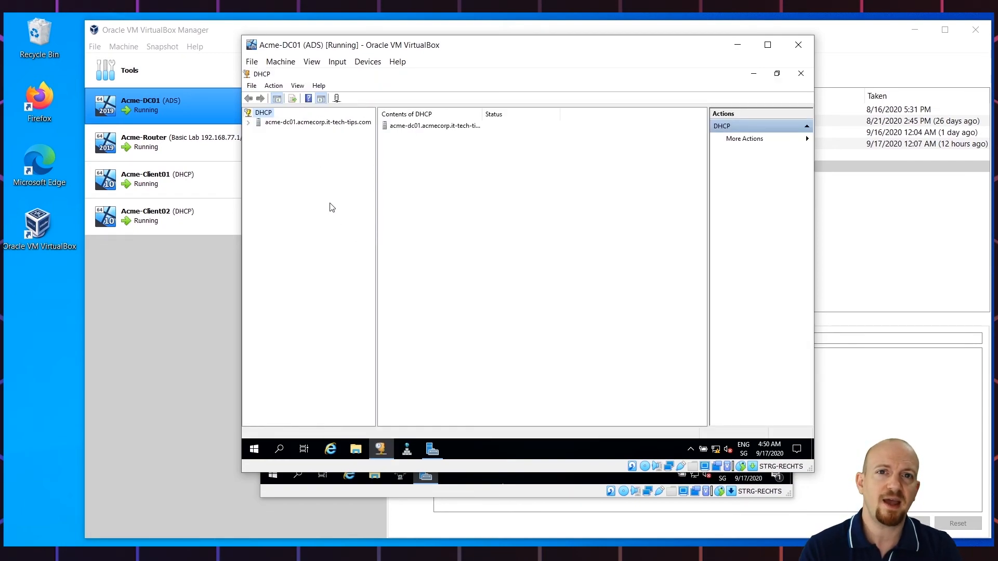
{"action": "left_click", "coordinate": [249, 123]}
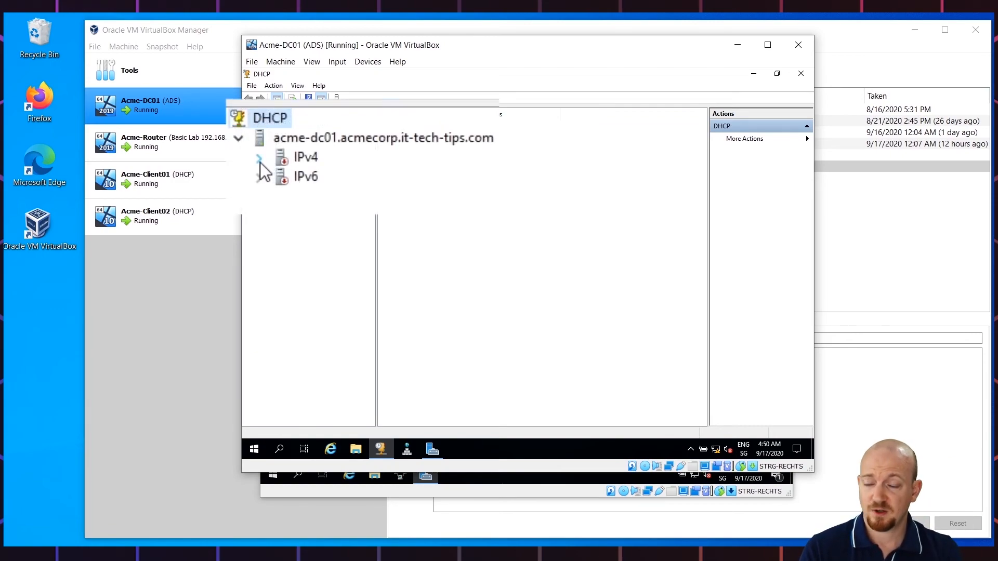
{"action": "left_click", "coordinate": [259, 132]}
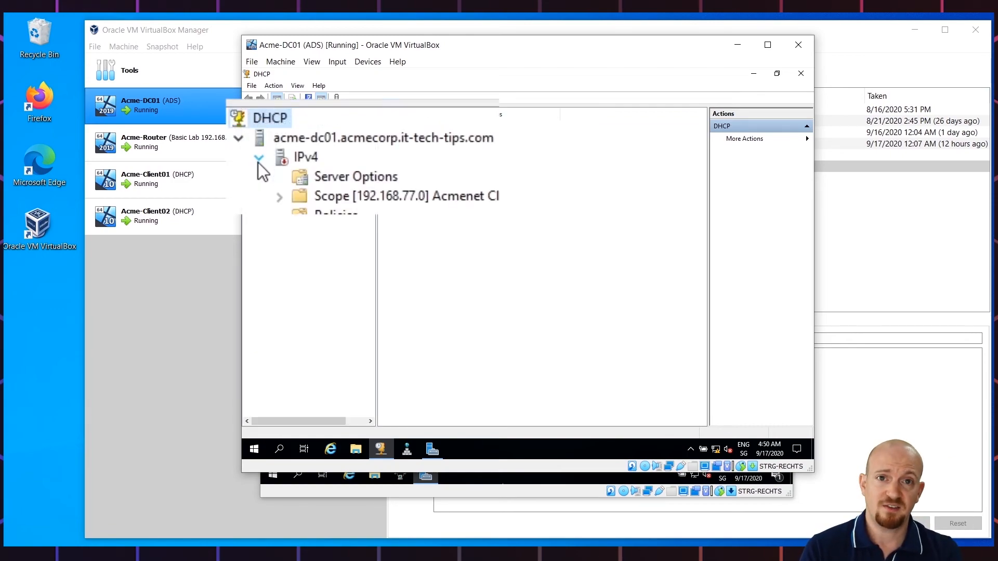
Authorize the DHCP server acme-dc01.acmecorp.it-tech-tips.com in Active Directory and refresh its status
{"action": "right_click", "coordinate": [279, 125]}
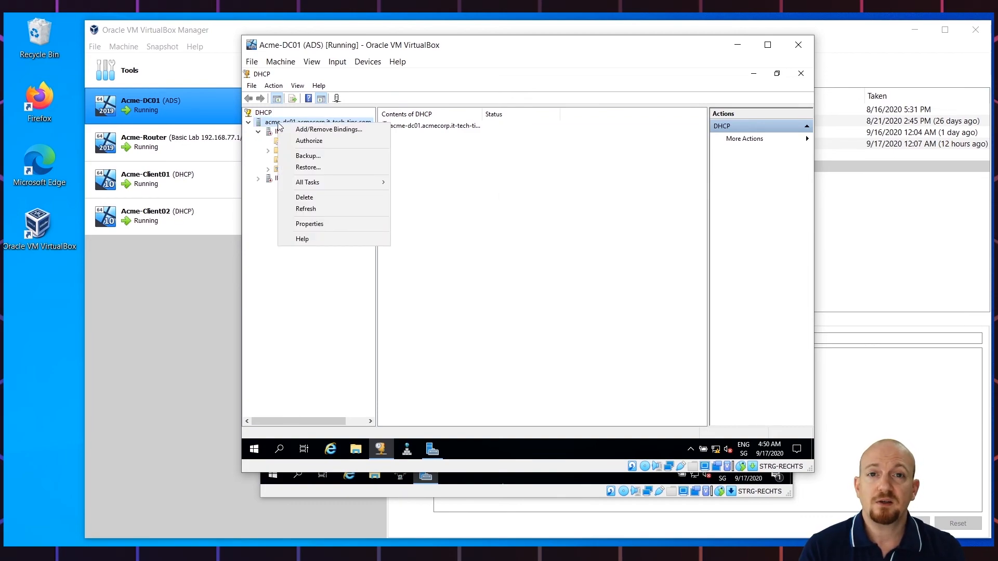
{"action": "left_click", "coordinate": [297, 142]}
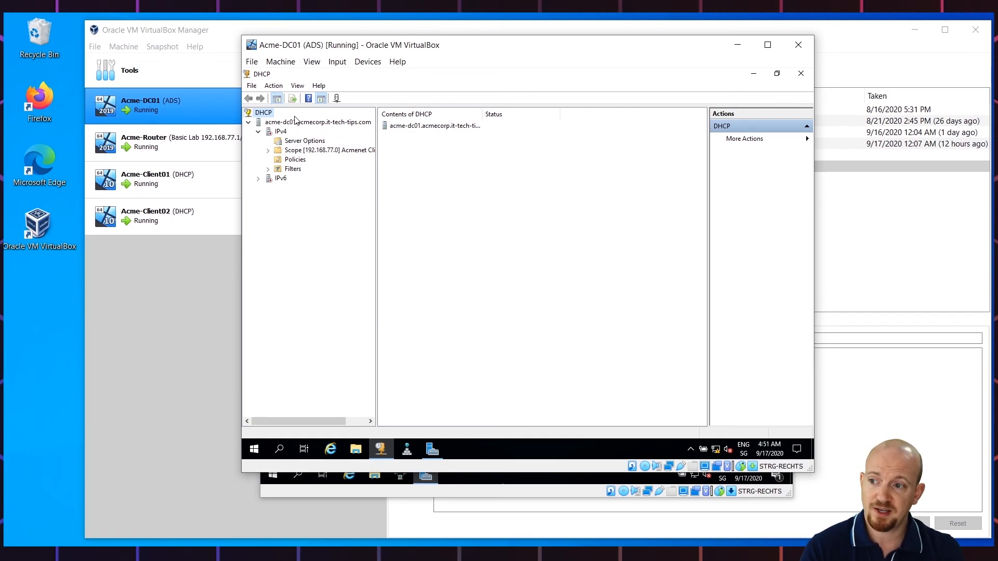
{"action": "right_click", "coordinate": [296, 123]}
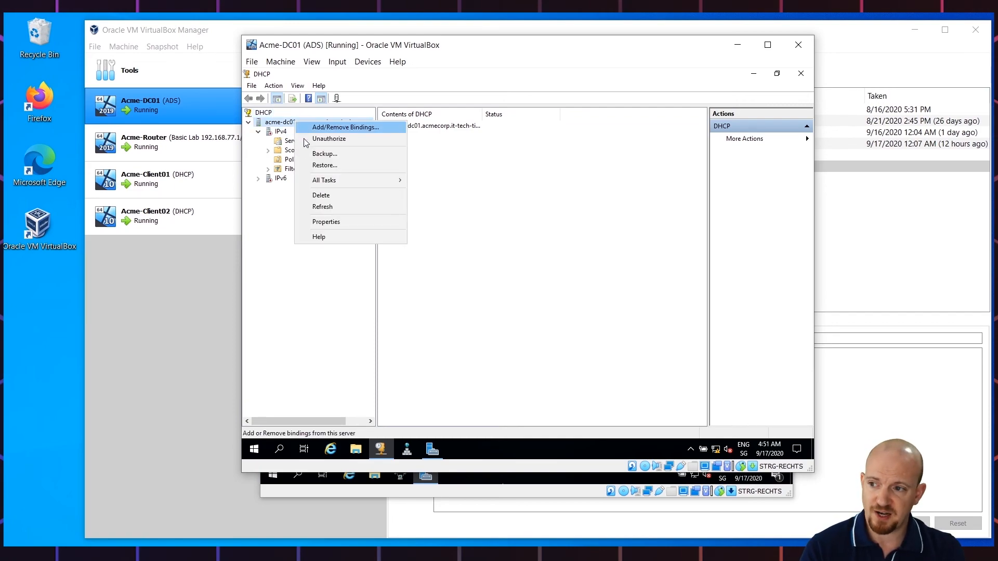
{"action": "left_click", "coordinate": [315, 208]}
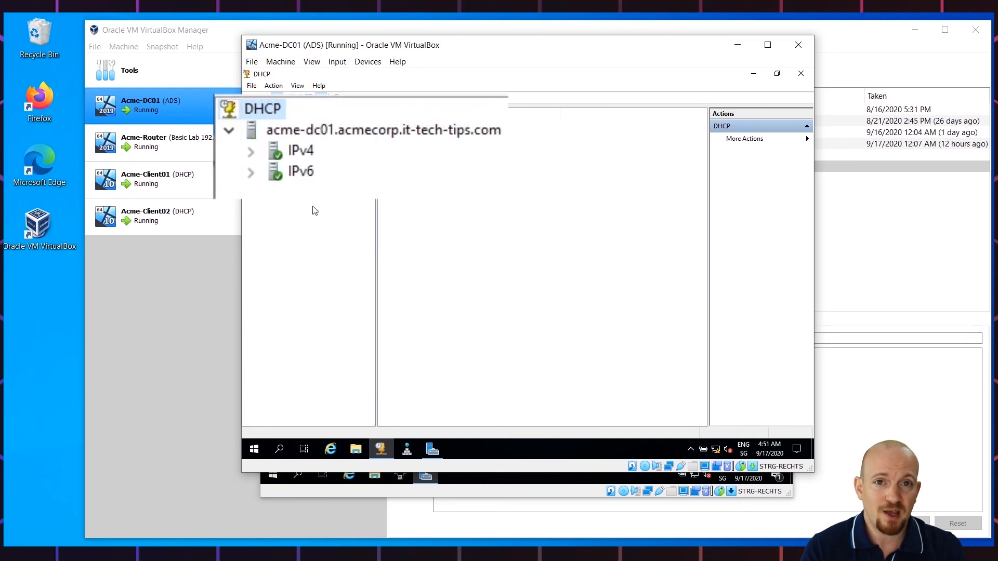
Examine the address pool, address leases and scope options of the IPv4 scope 192.168.77.0
{"action": "left_click", "coordinate": [258, 131]}
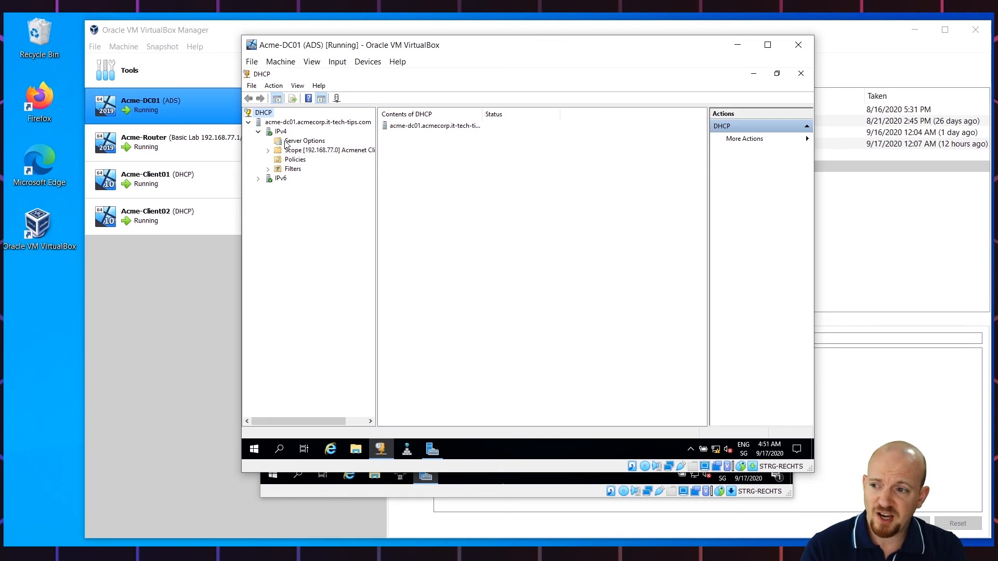
{"action": "left_click", "coordinate": [268, 151]}
{"action": "left_click", "coordinate": [291, 161]}
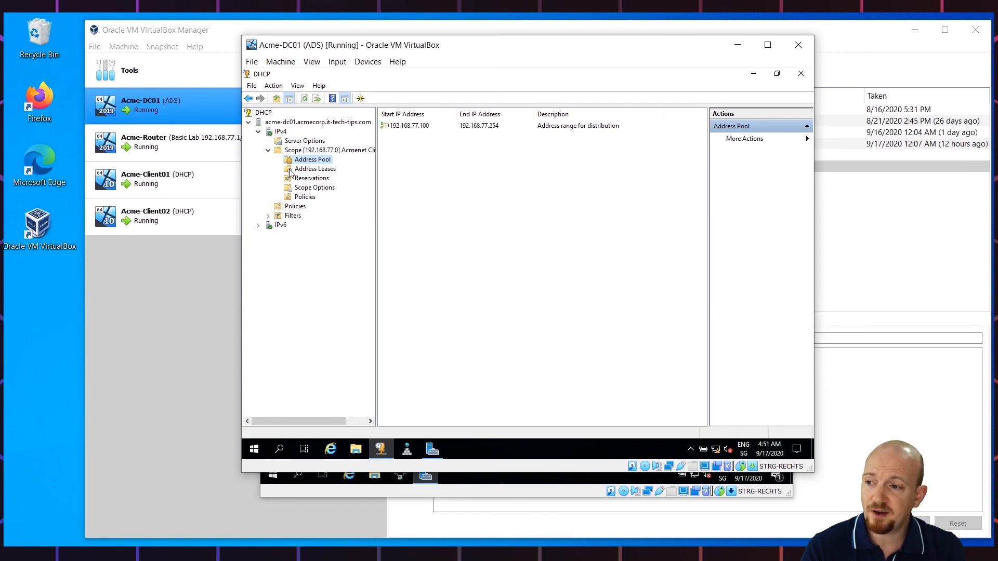
{"action": "left_click", "coordinate": [290, 172]}
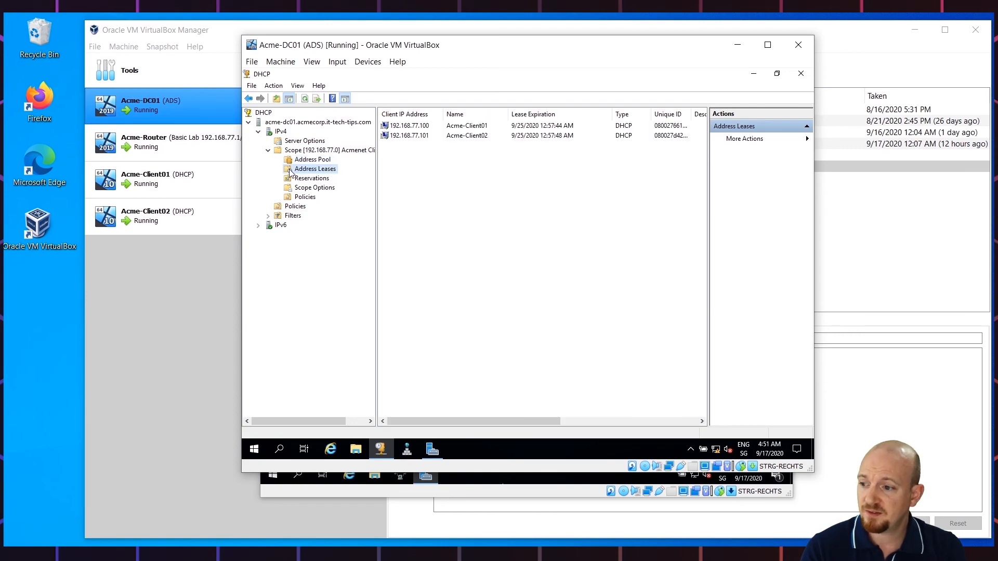
{"action": "left_click", "coordinate": [289, 192]}
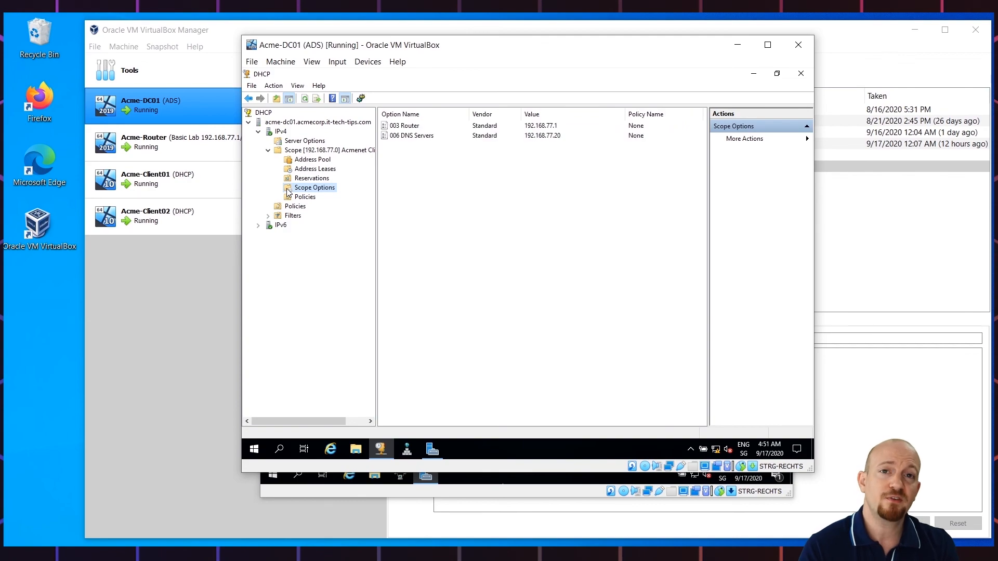